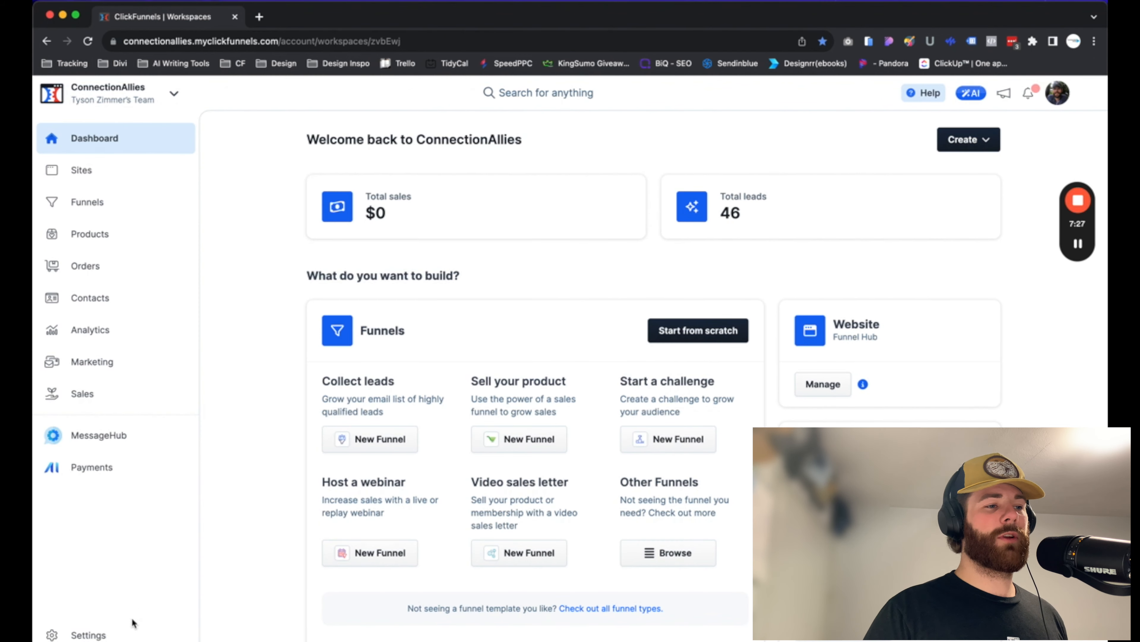
# Open the workspace themes list and the settings of the CF2.0 - Agency Theme
pyautogui.click(115, 632)
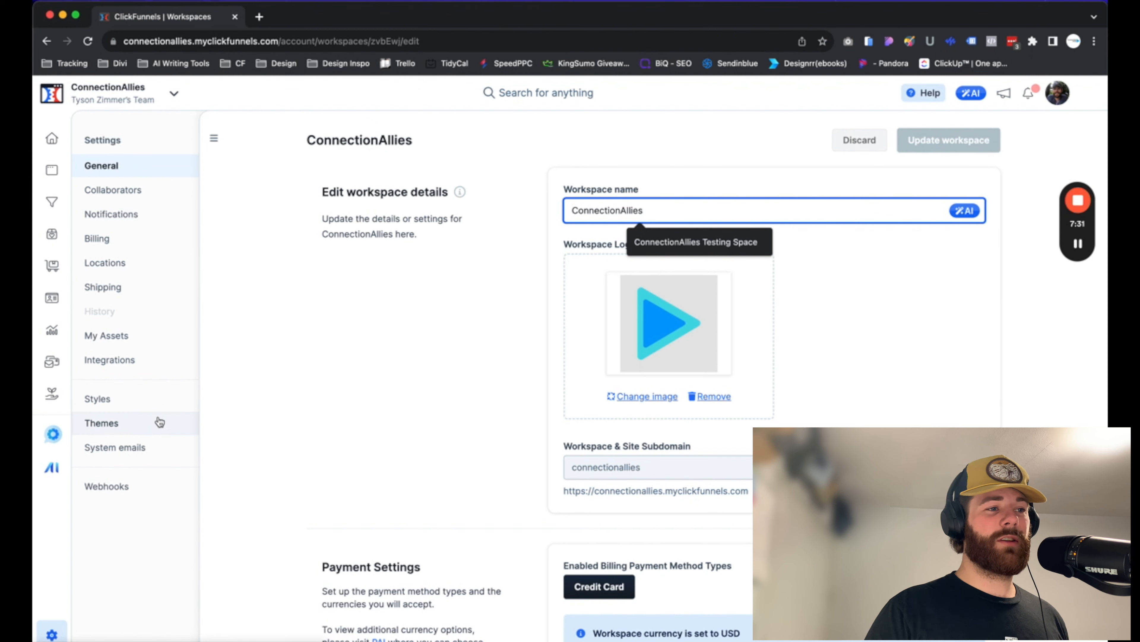
pyautogui.click(134, 430)
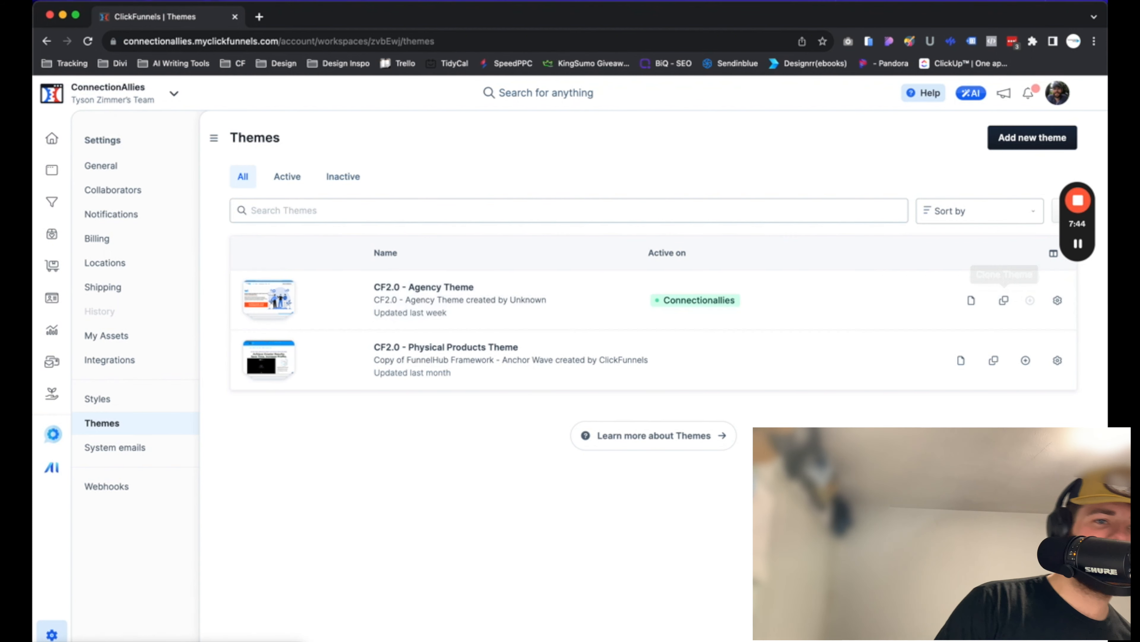
pyautogui.click(1058, 301)
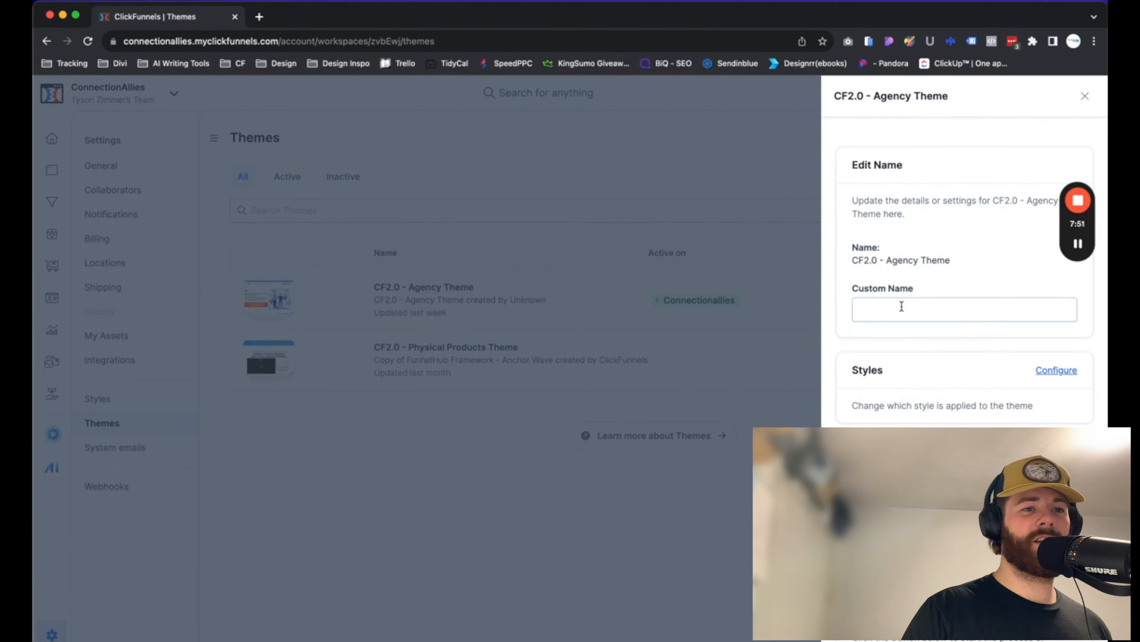
# Examine the style configuration and available style options for the CF2.0 - Agency Theme
pyautogui.scroll(-1, 962, 359)
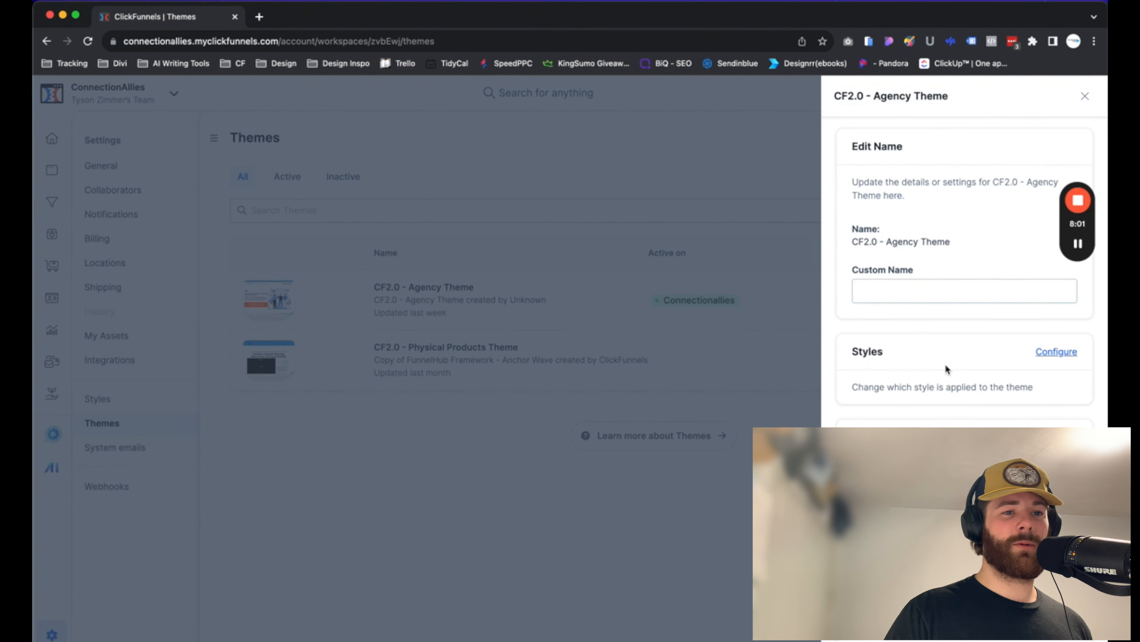
pyautogui.click(1057, 354)
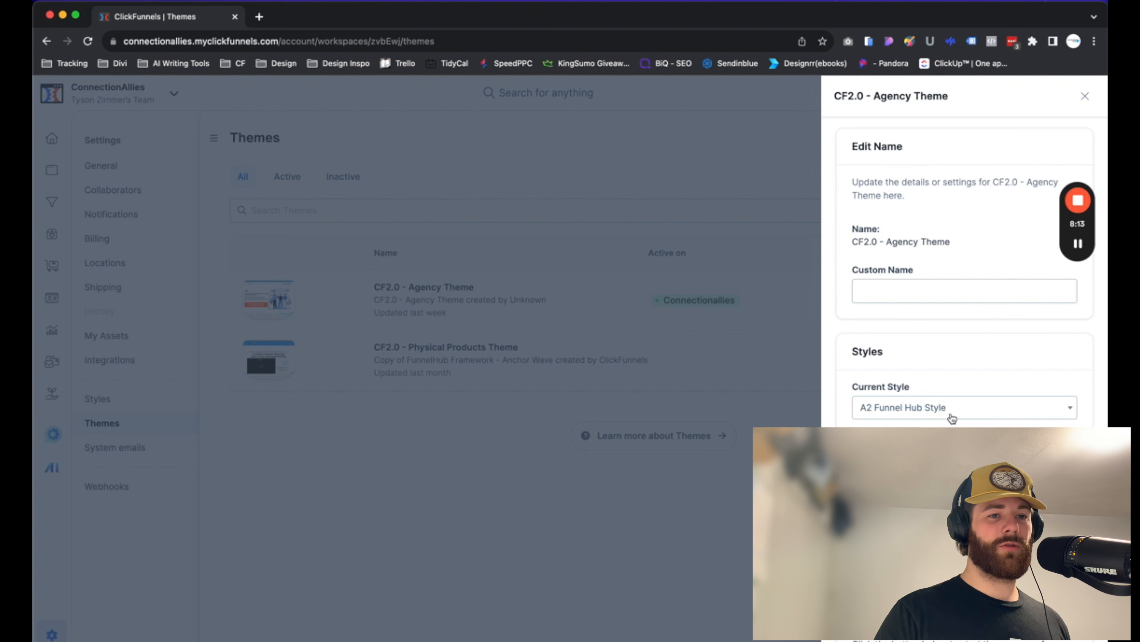
pyautogui.click(963, 412)
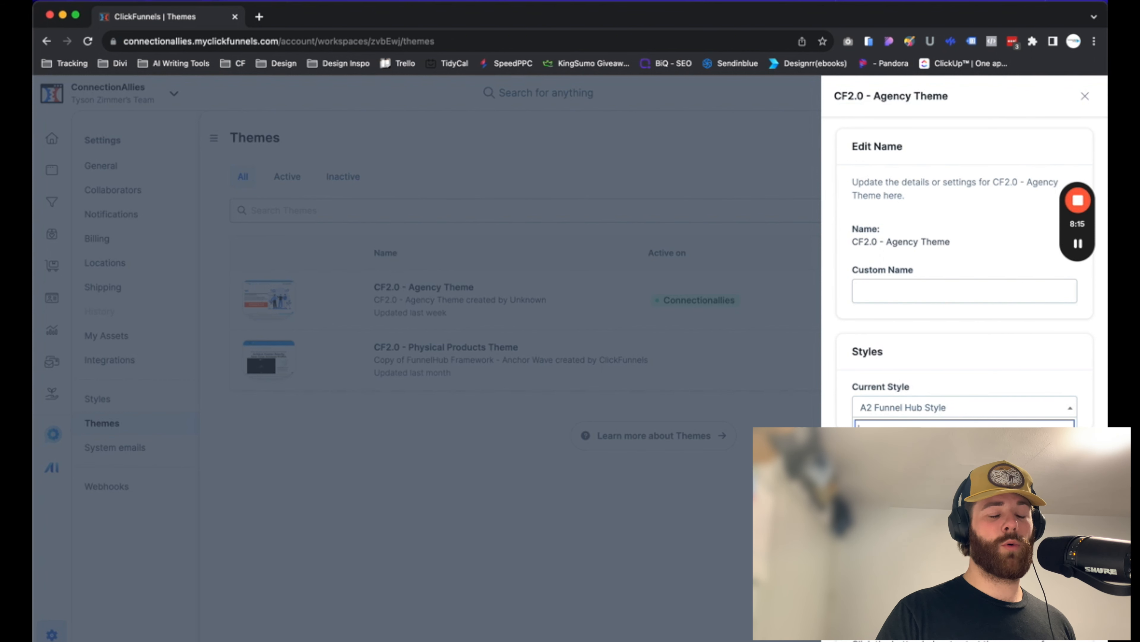
pyautogui.click(917, 352)
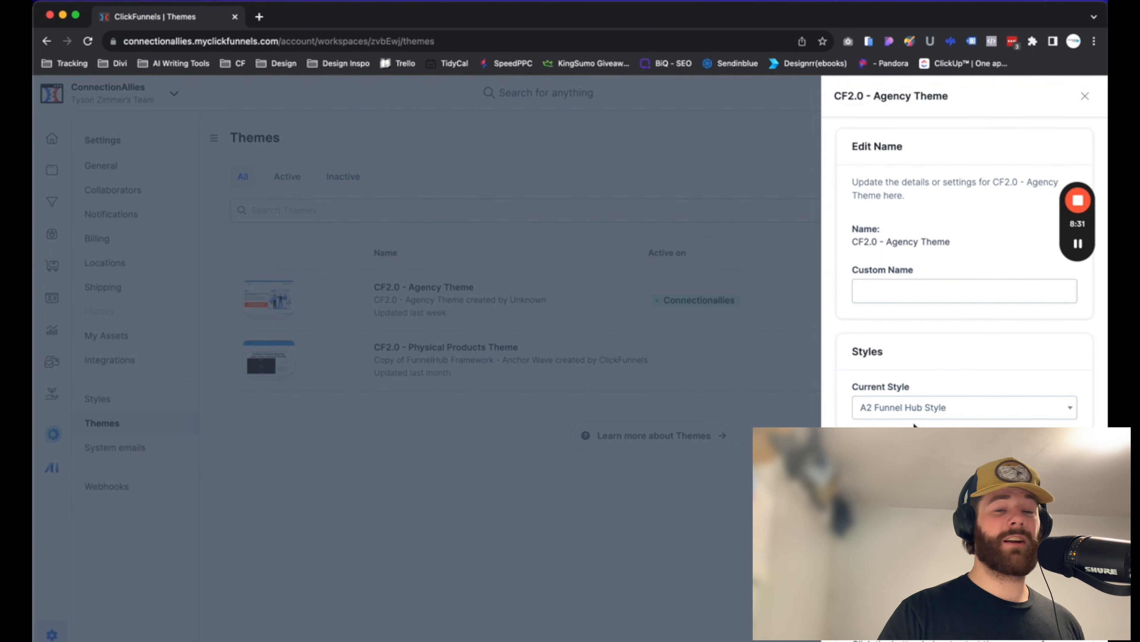
pyautogui.click(930, 407)
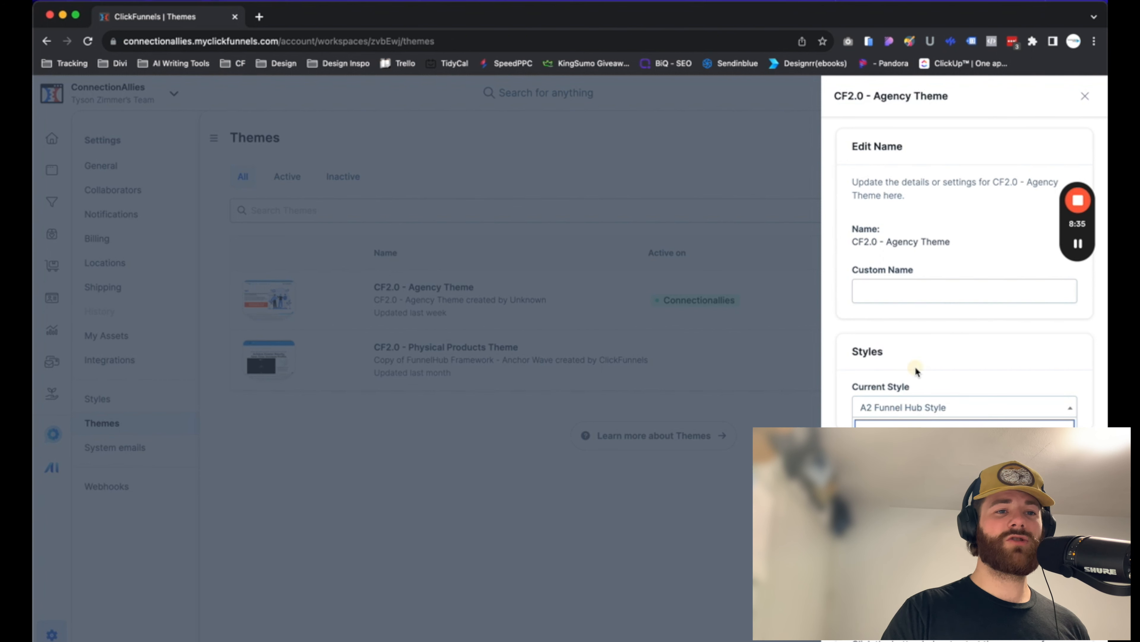
pyautogui.click(897, 406)
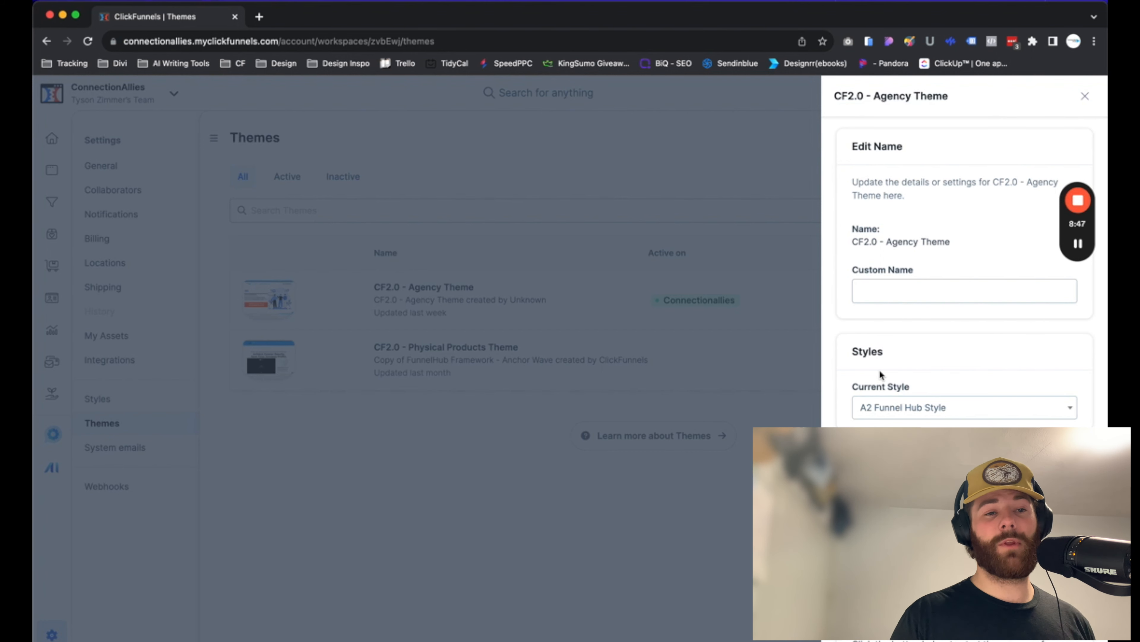
pyautogui.scroll(-2, 880, 370)
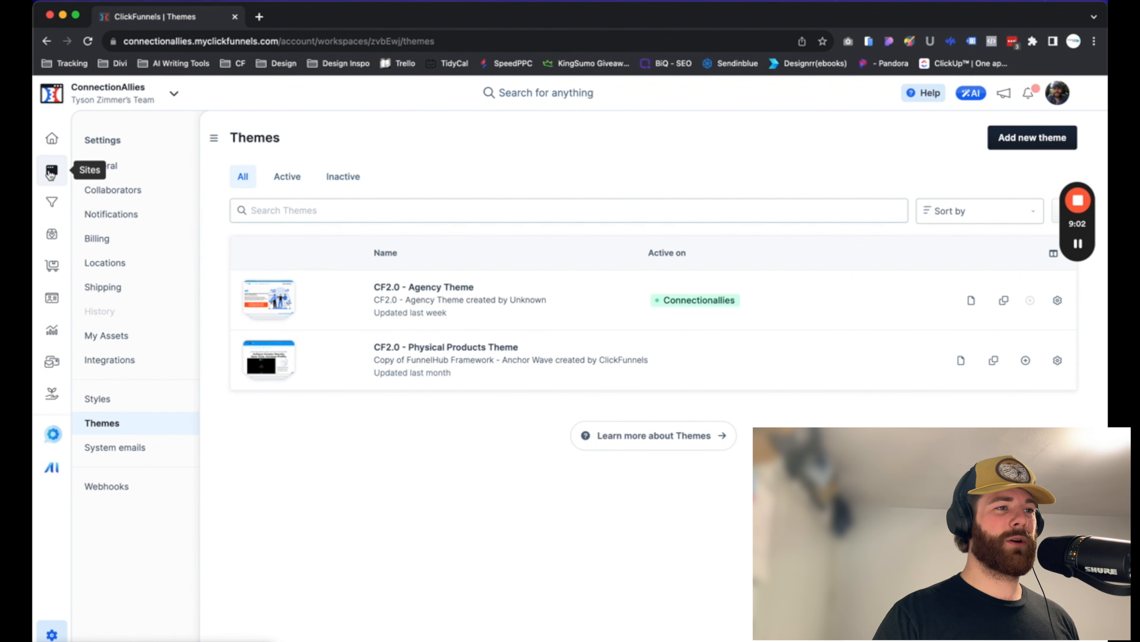
# Open the site's settings and inspect the Style options under Advanced settings
pyautogui.click(52, 171)
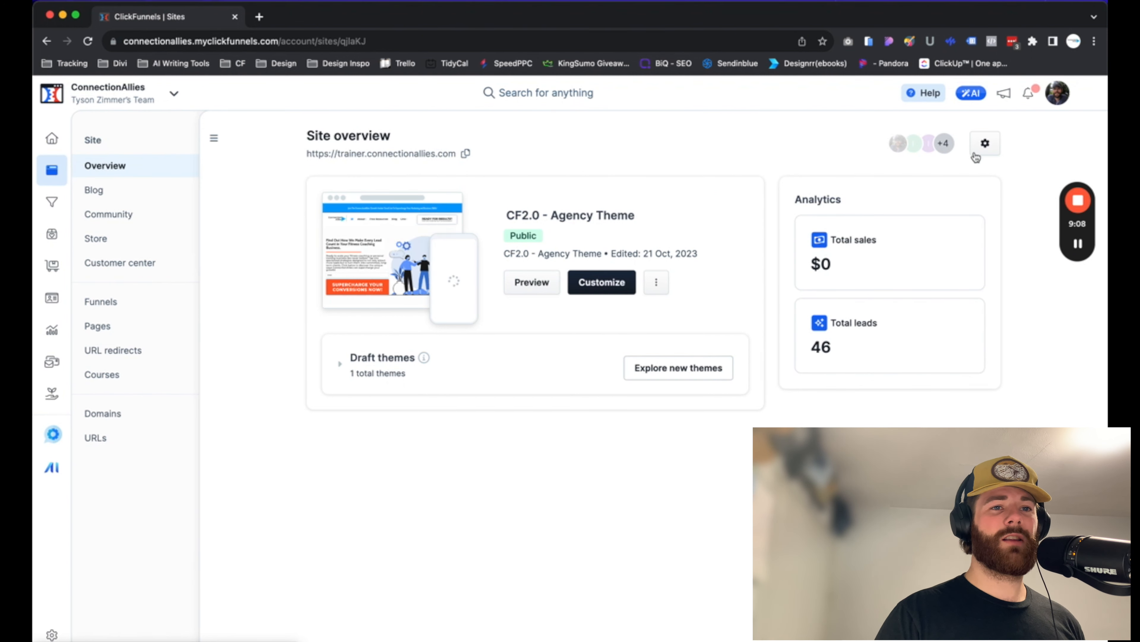
pyautogui.click(991, 149)
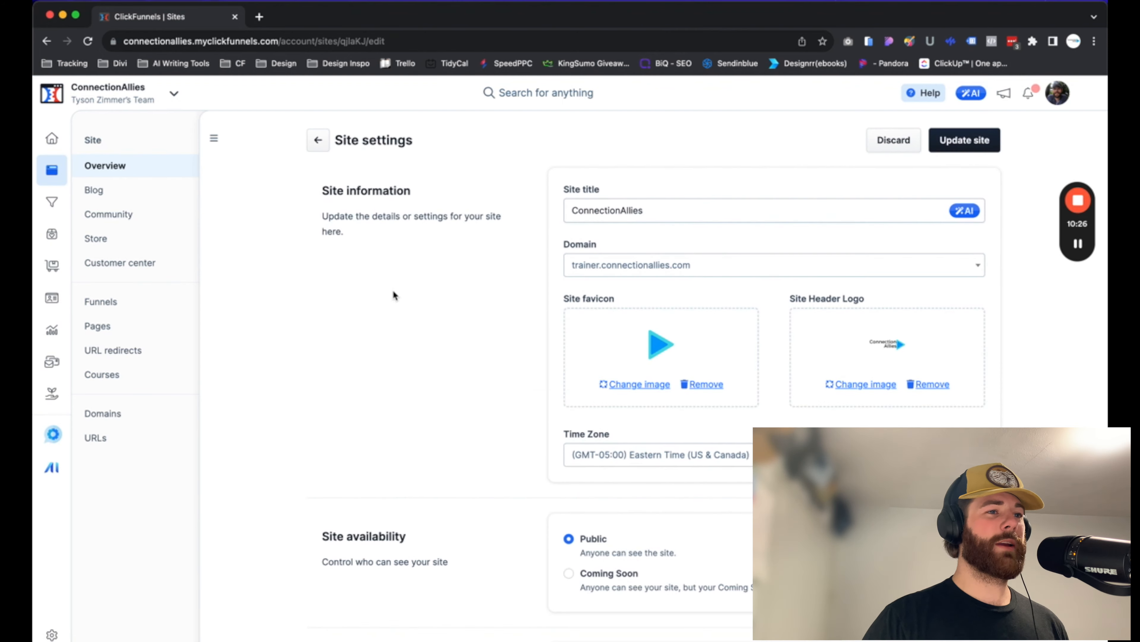
pyautogui.scroll(-15, 398, 298)
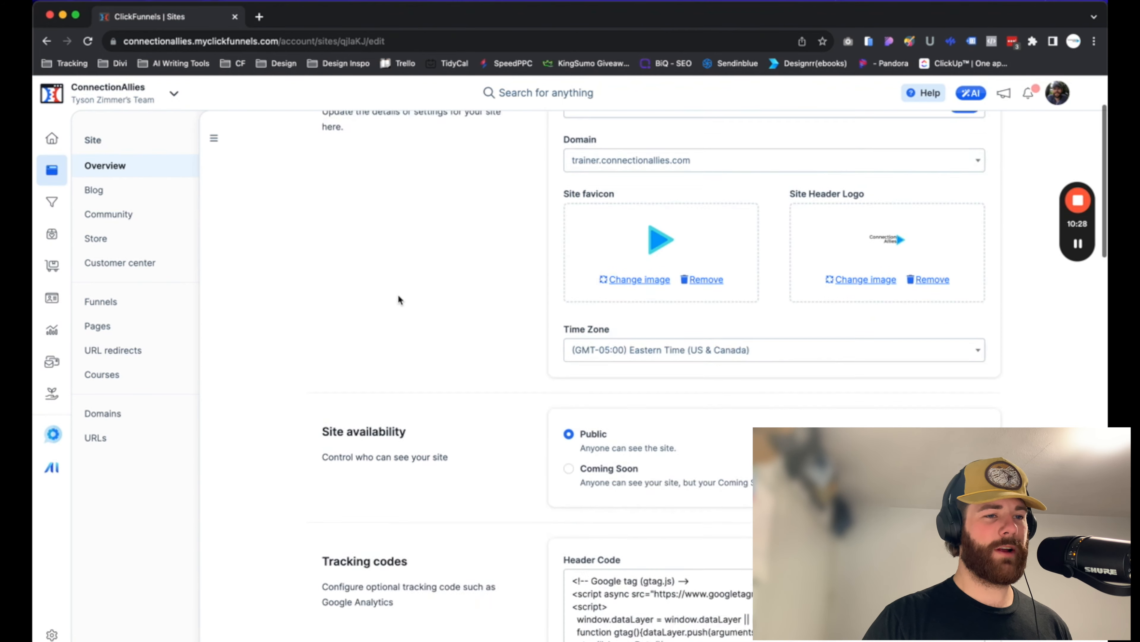
pyautogui.scroll(-10, 398, 296)
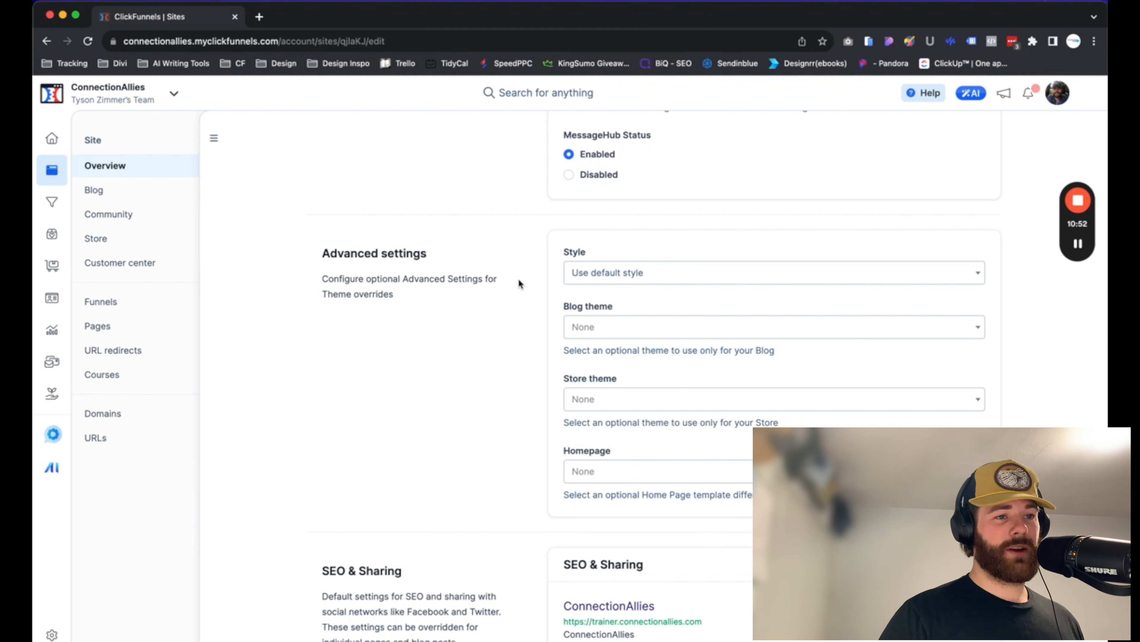
pyautogui.click(592, 283)
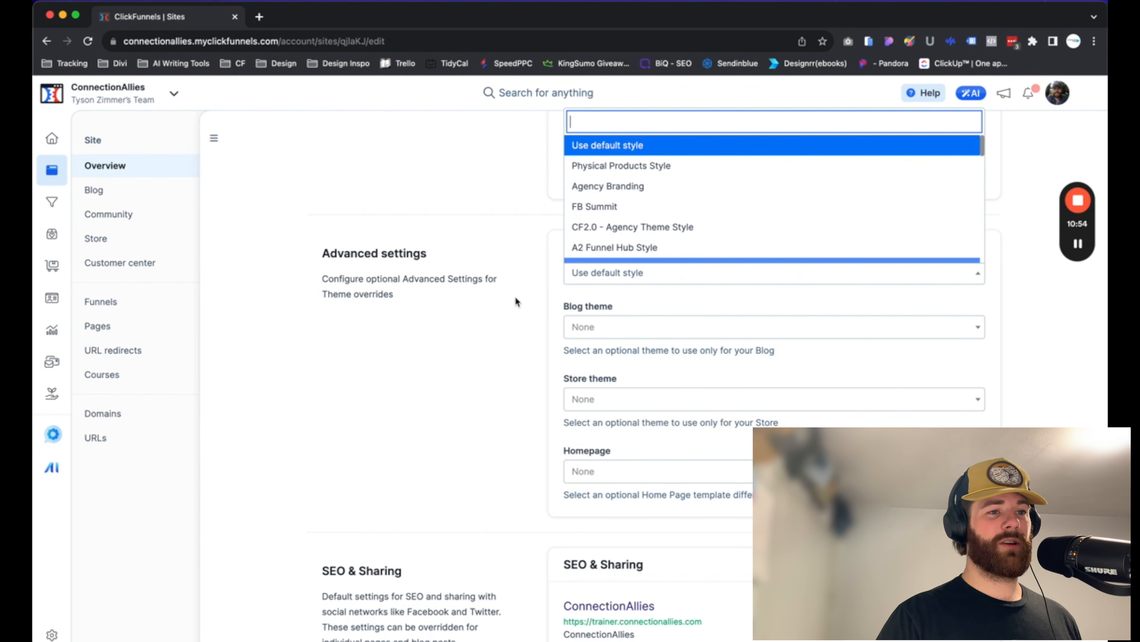
pyautogui.scroll(3, 515, 299)
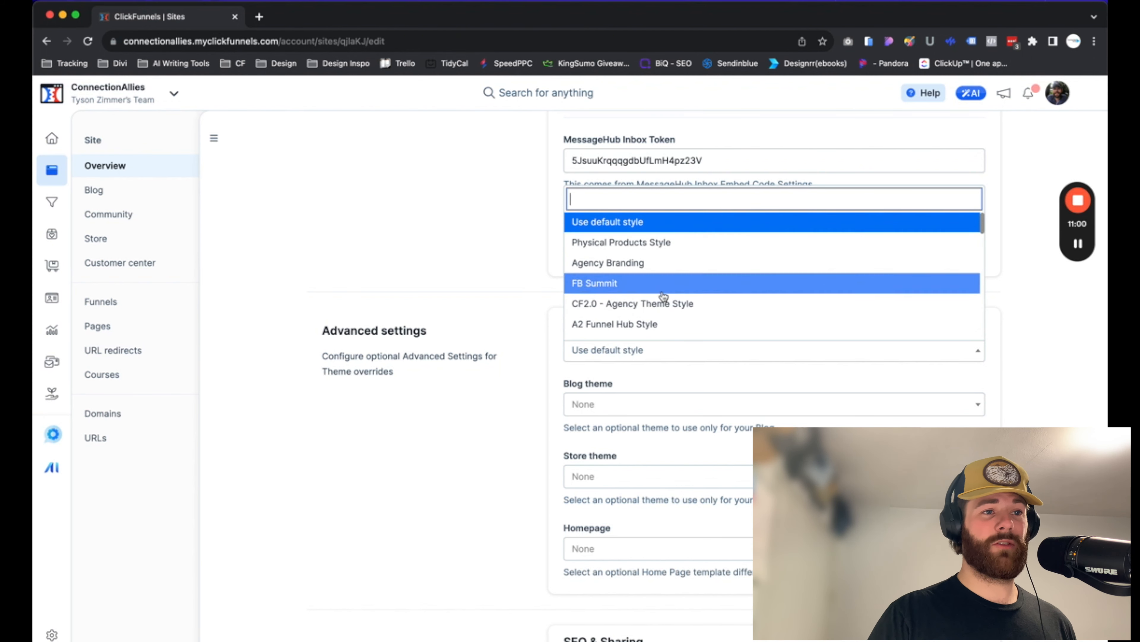
pyautogui.scroll(-5, 663, 294)
pyautogui.scroll(8, 662, 297)
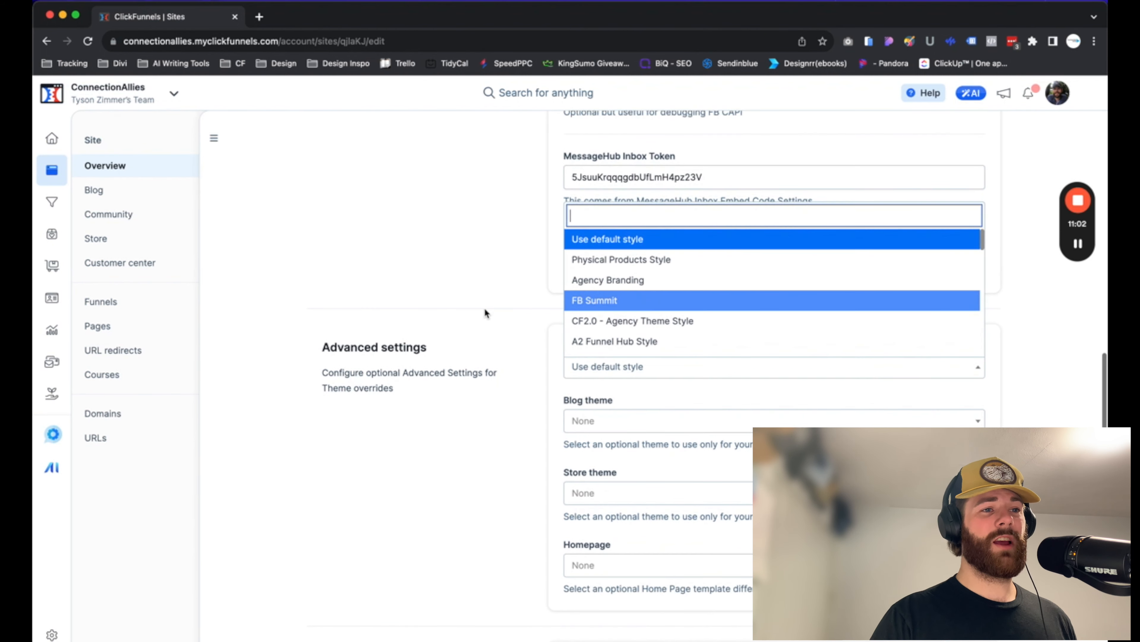
pyautogui.click(485, 309)
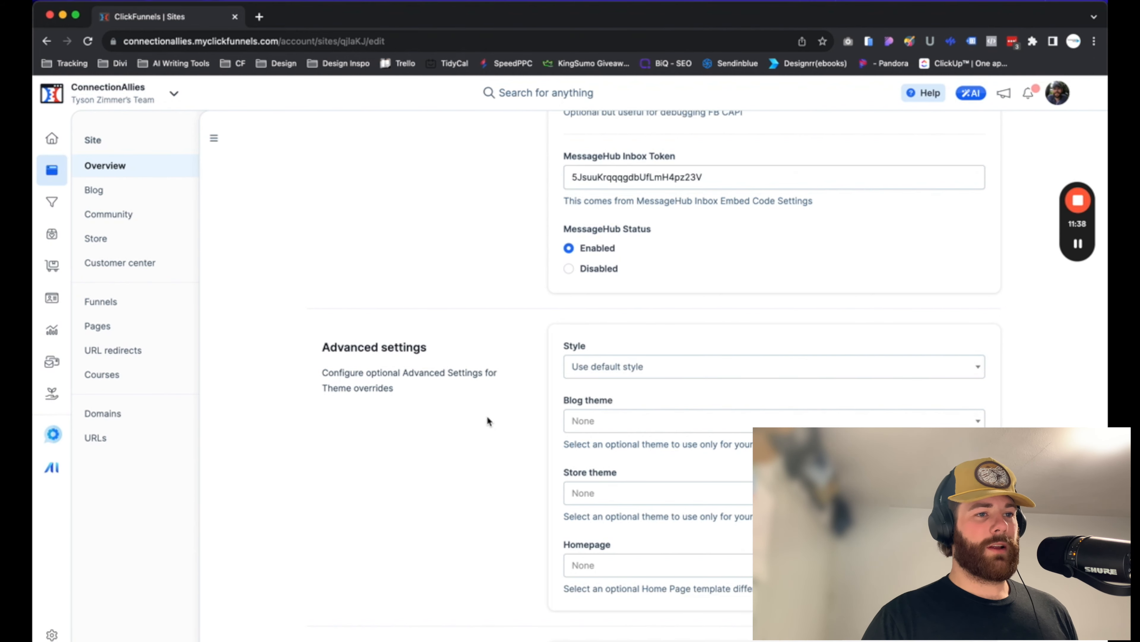
# Return to the site overview and open the Site pages list of the site's pages
pyautogui.scroll(15, 486, 416)
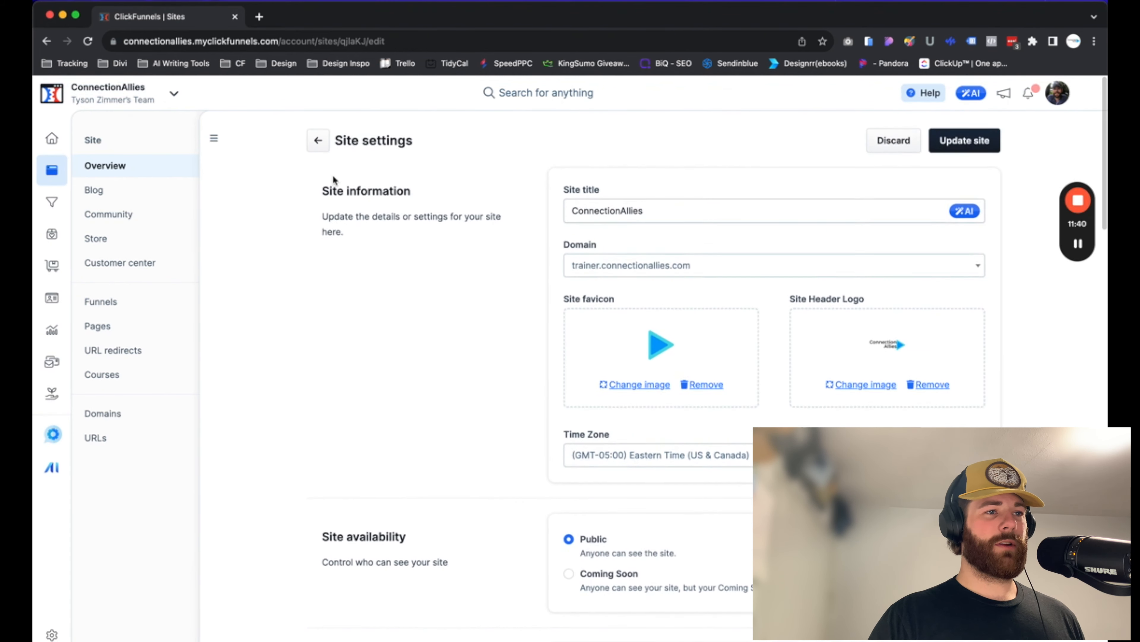
pyautogui.click(314, 139)
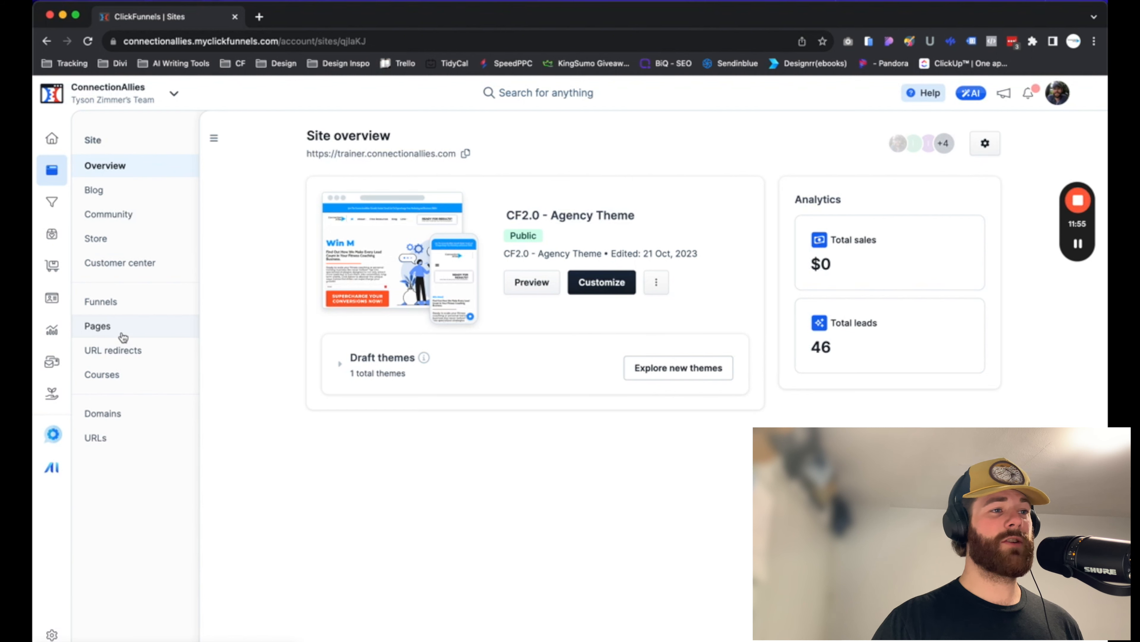
pyautogui.click(125, 337)
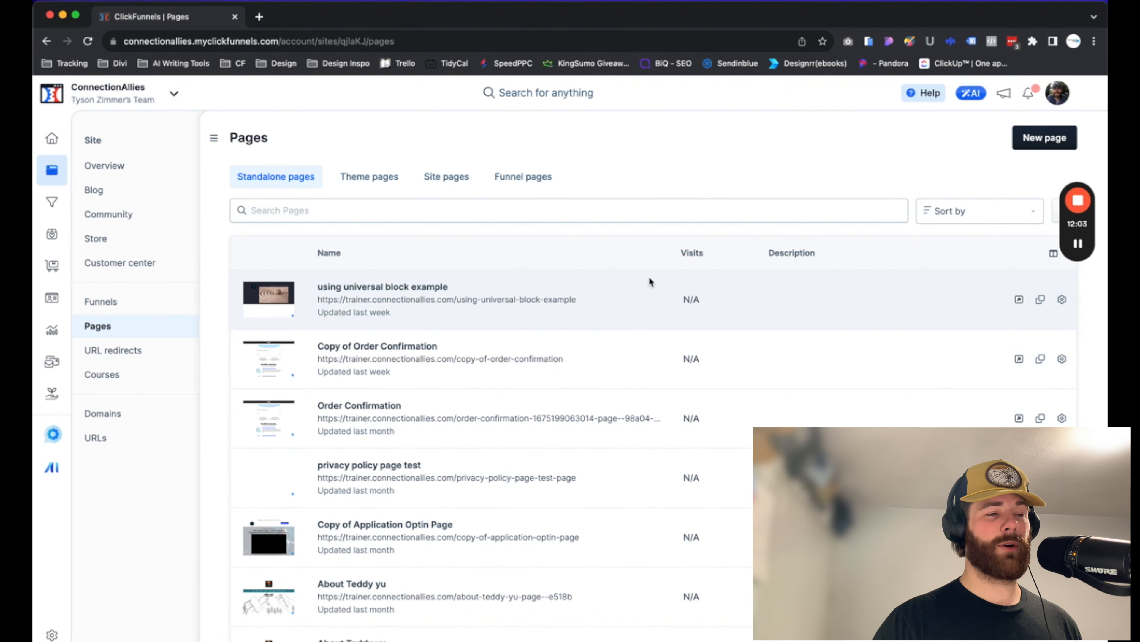
pyautogui.click(259, 187)
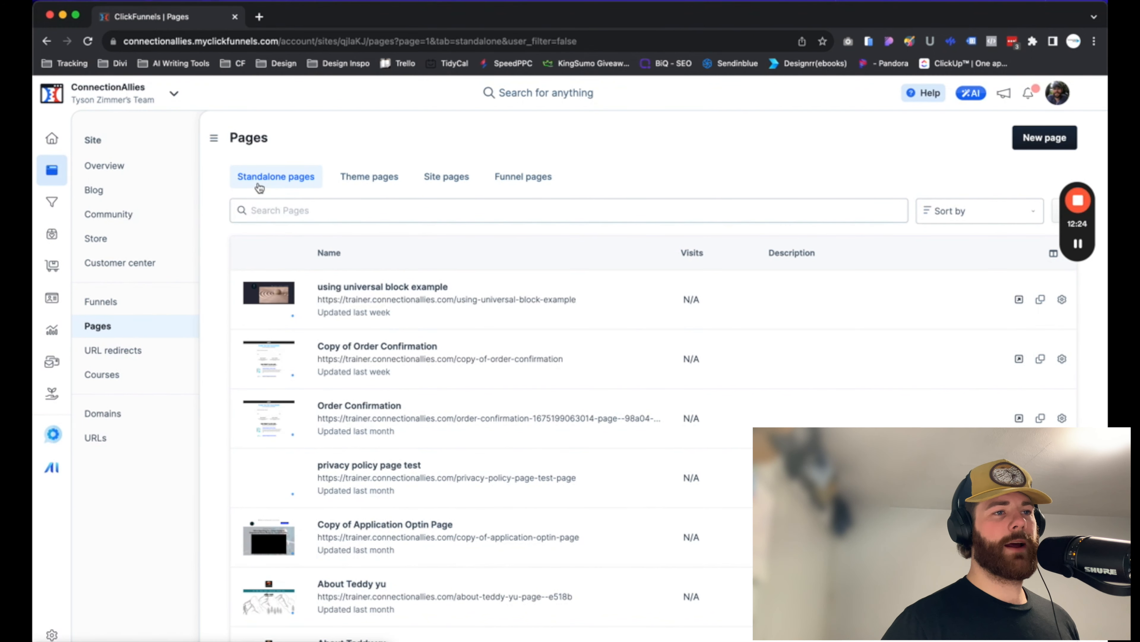
pyautogui.click(461, 179)
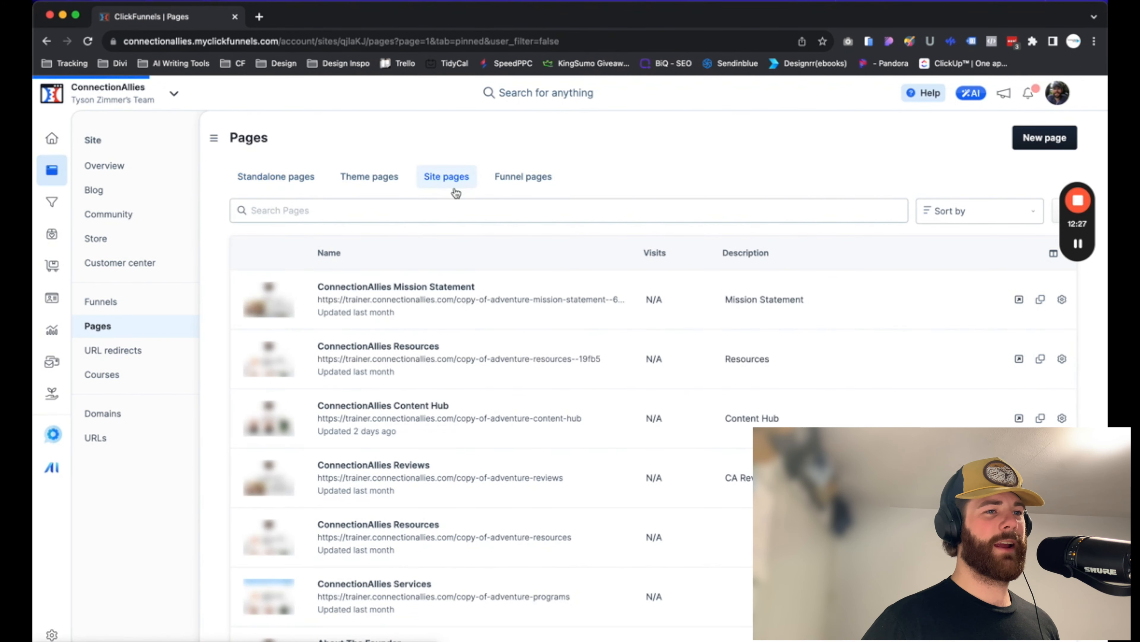
# Open the About The Founder page settings and inspect its Style options under Advanced settings
pyautogui.scroll(-5, 401, 406)
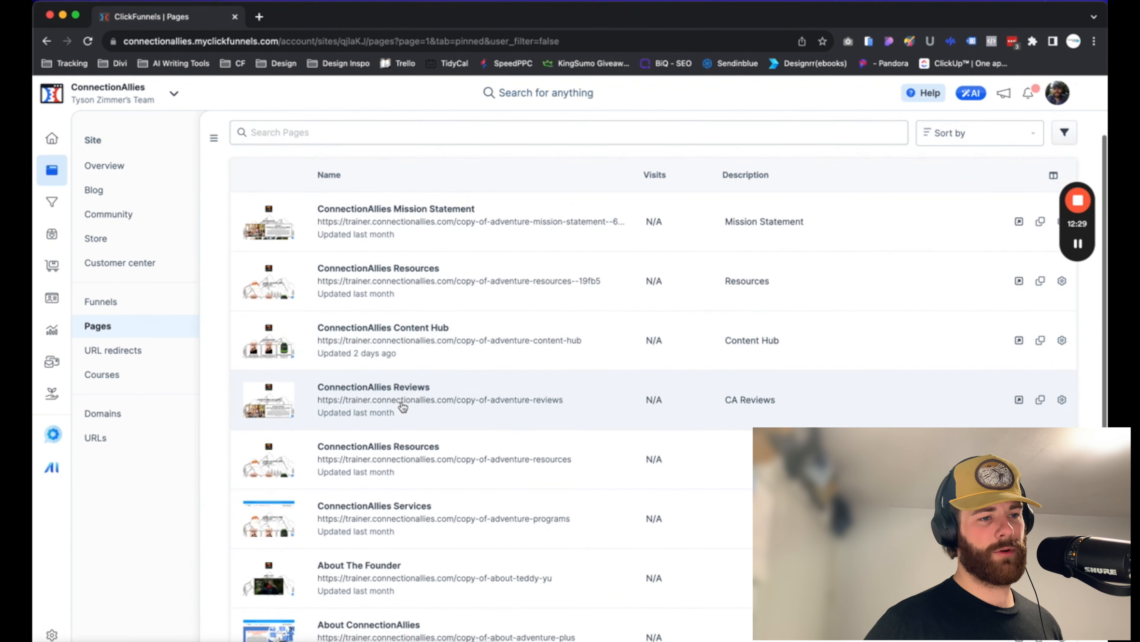
pyautogui.scroll(-1, 403, 407)
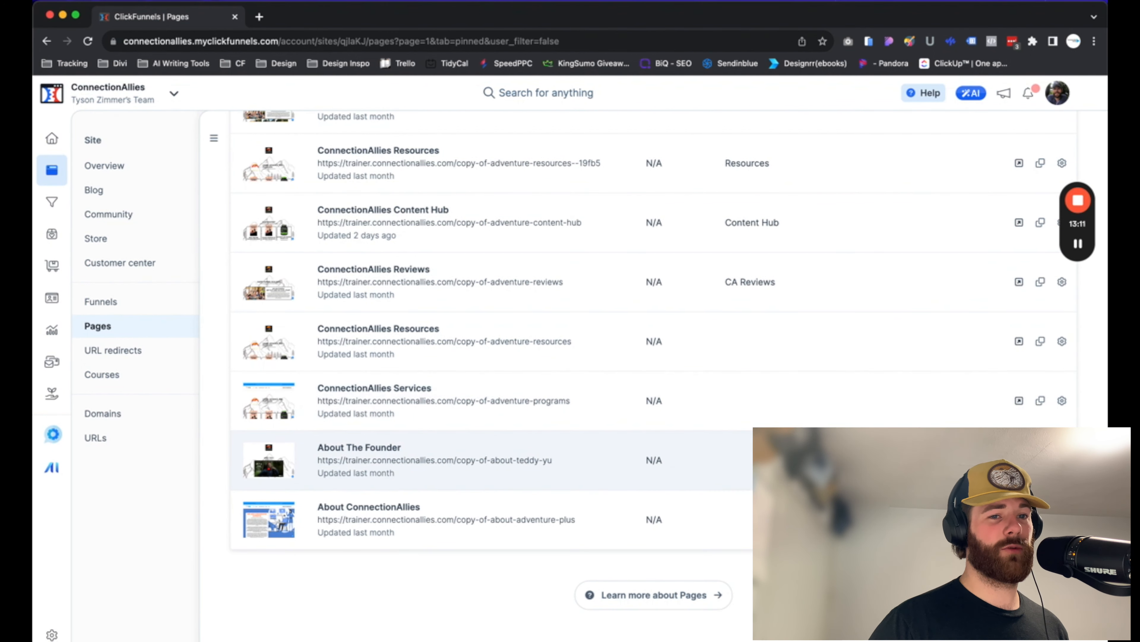
pyautogui.click(442, 485)
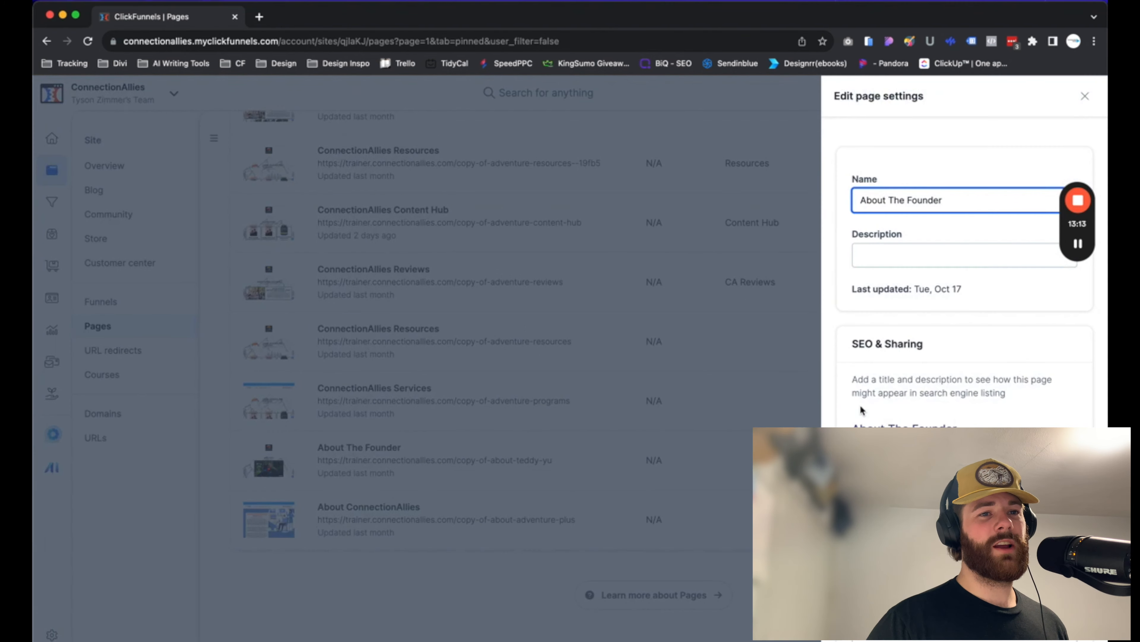
pyautogui.scroll(-10, 964, 269)
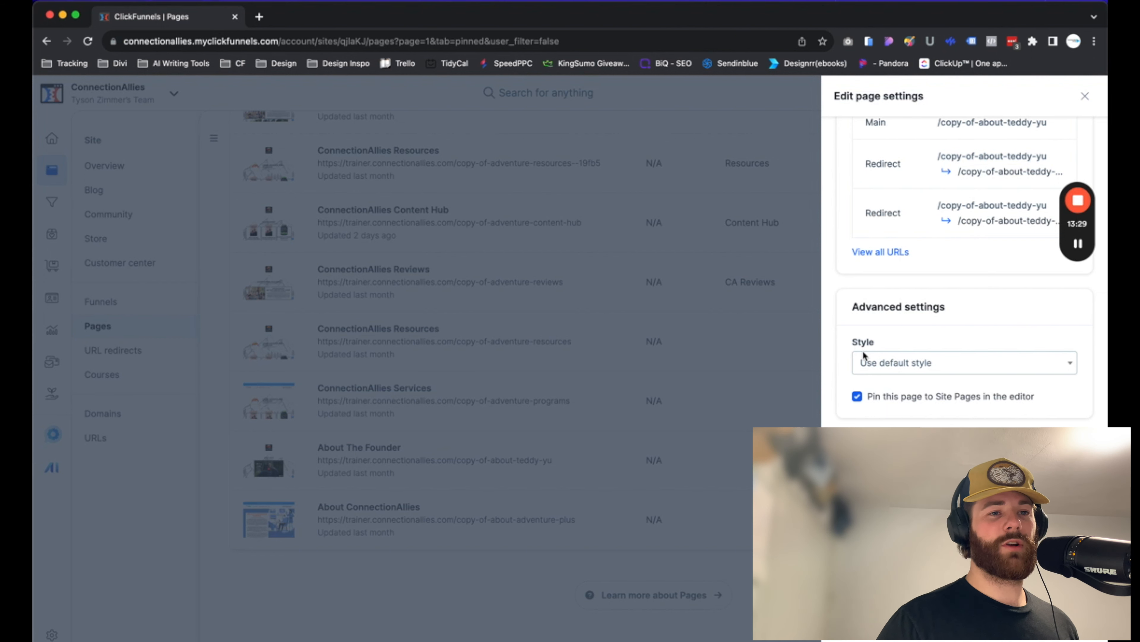
pyautogui.click(875, 364)
pyautogui.scroll(-3, 882, 430)
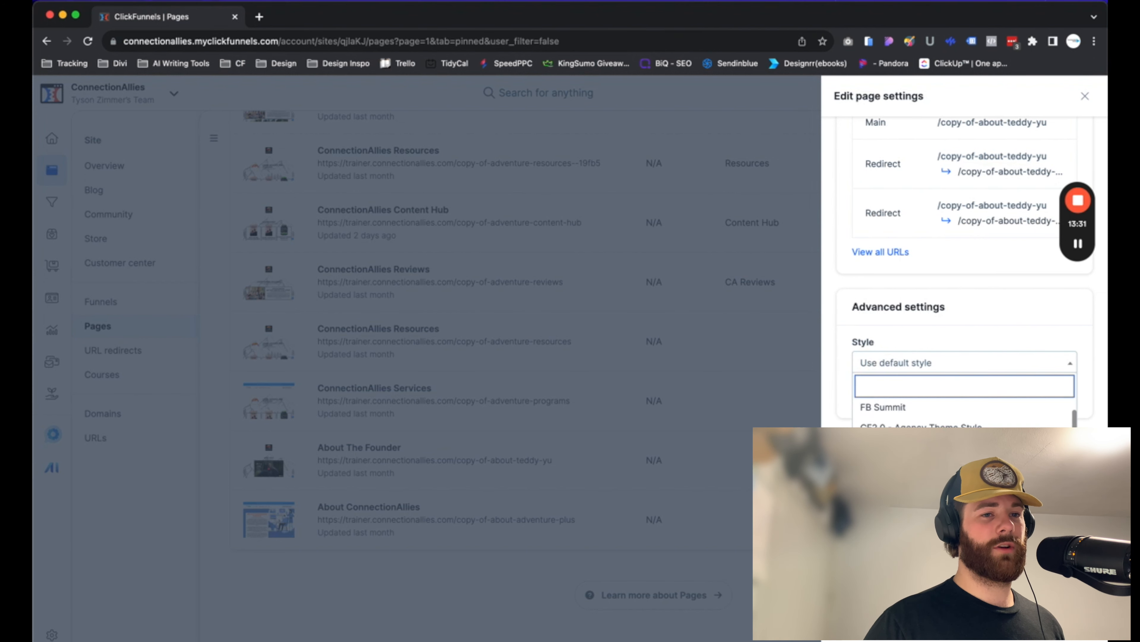
pyautogui.click(847, 323)
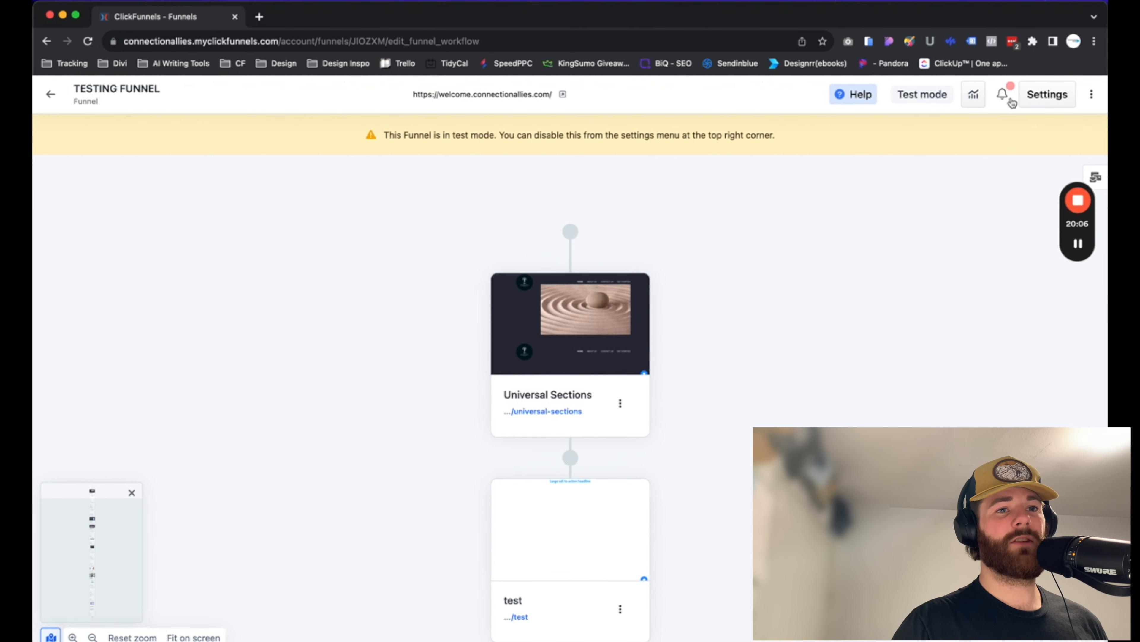
# Open the TESTING FUNNEL settings to inspect its Style option, then close them
pyautogui.click(1048, 96)
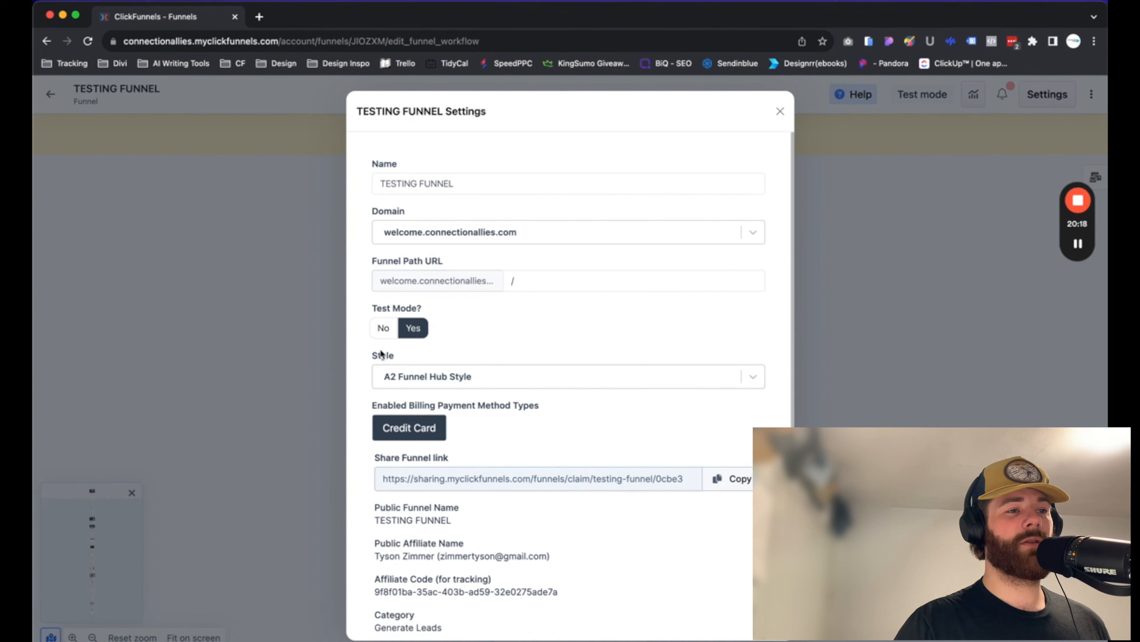
pyautogui.click(781, 111)
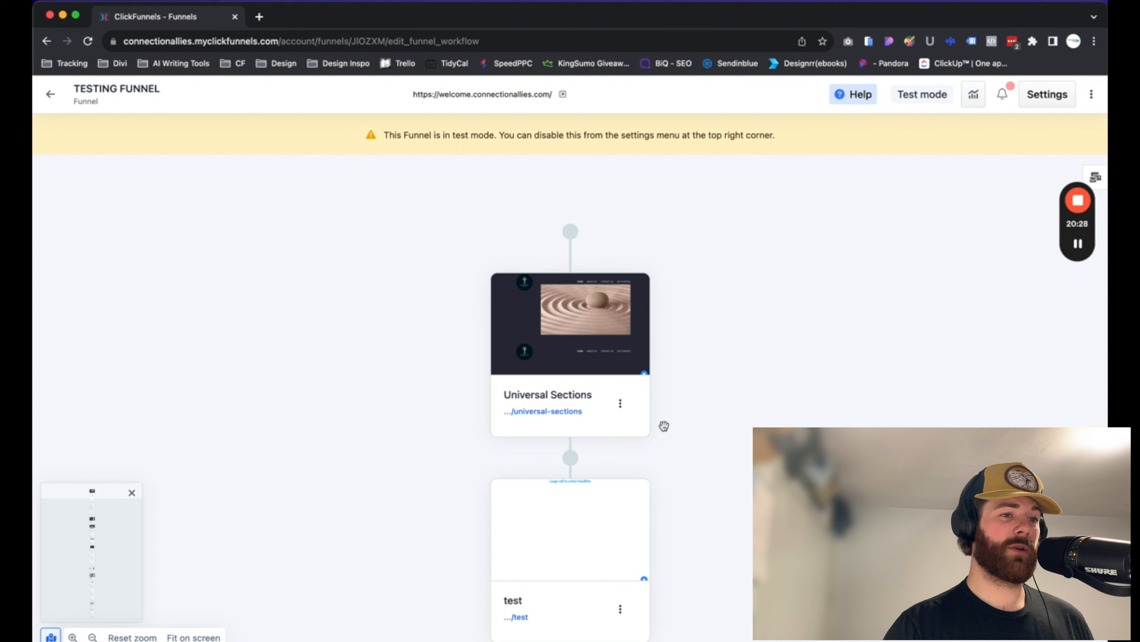
# Open the Universal Sections page settings and inspect the Style options under Advanced settings, then close the panel
pyautogui.click(621, 404)
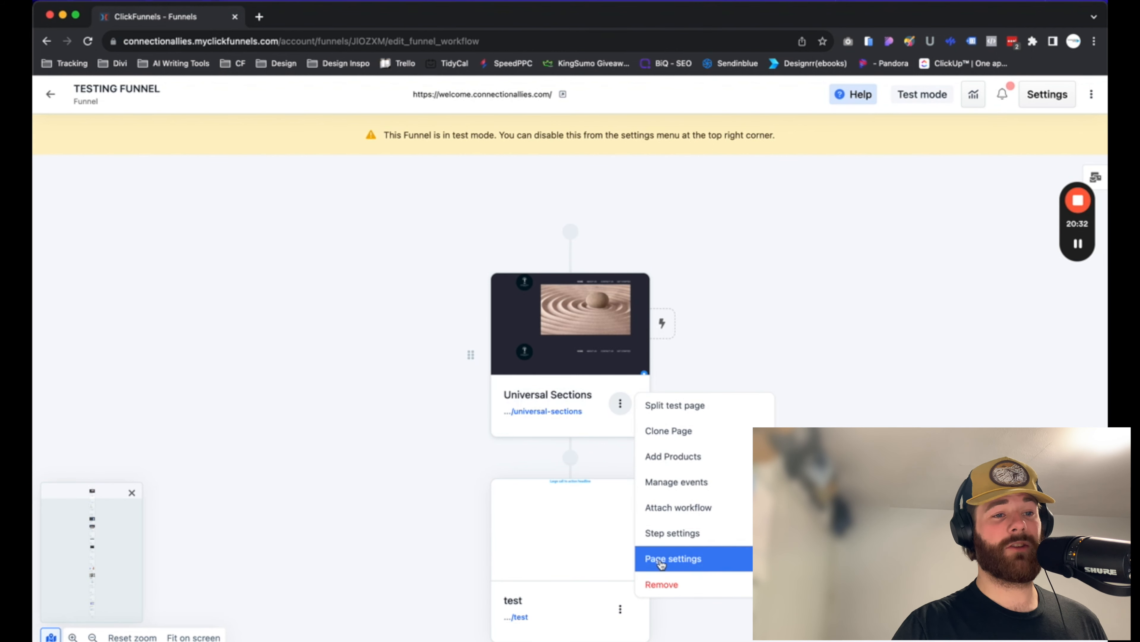
pyautogui.click(661, 559)
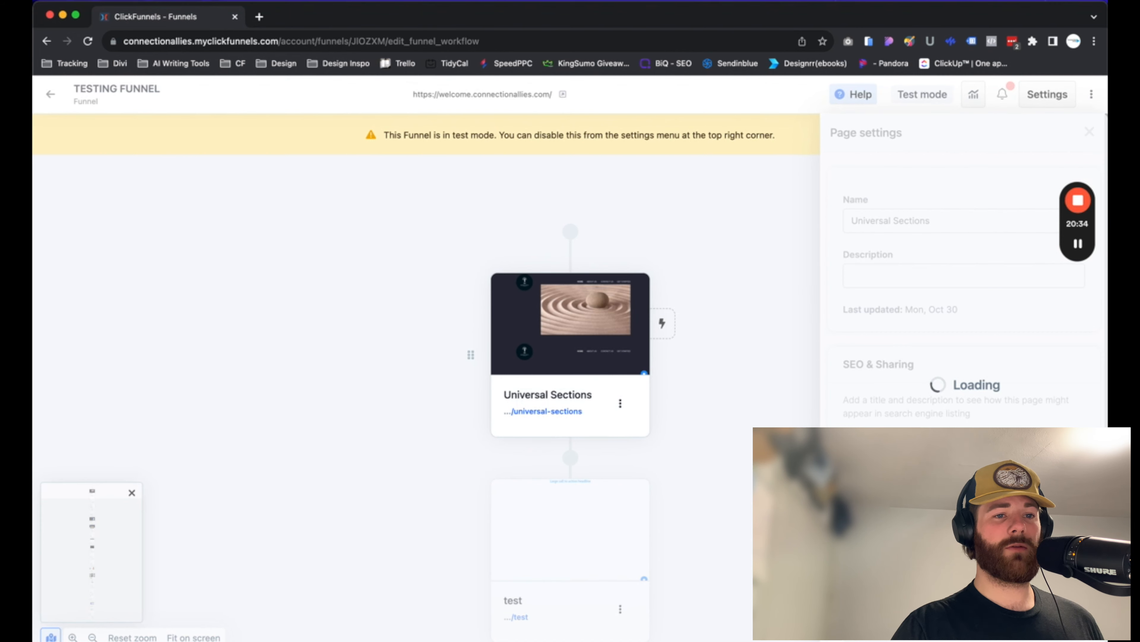
pyautogui.scroll(-3, 920, 422)
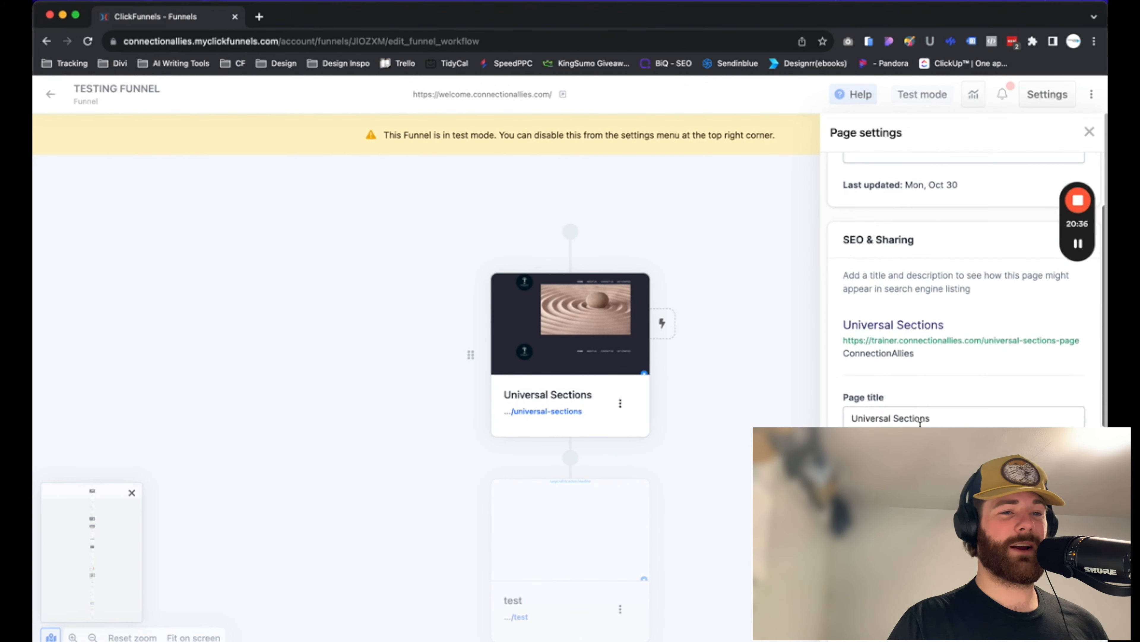
pyautogui.scroll(-10, 920, 422)
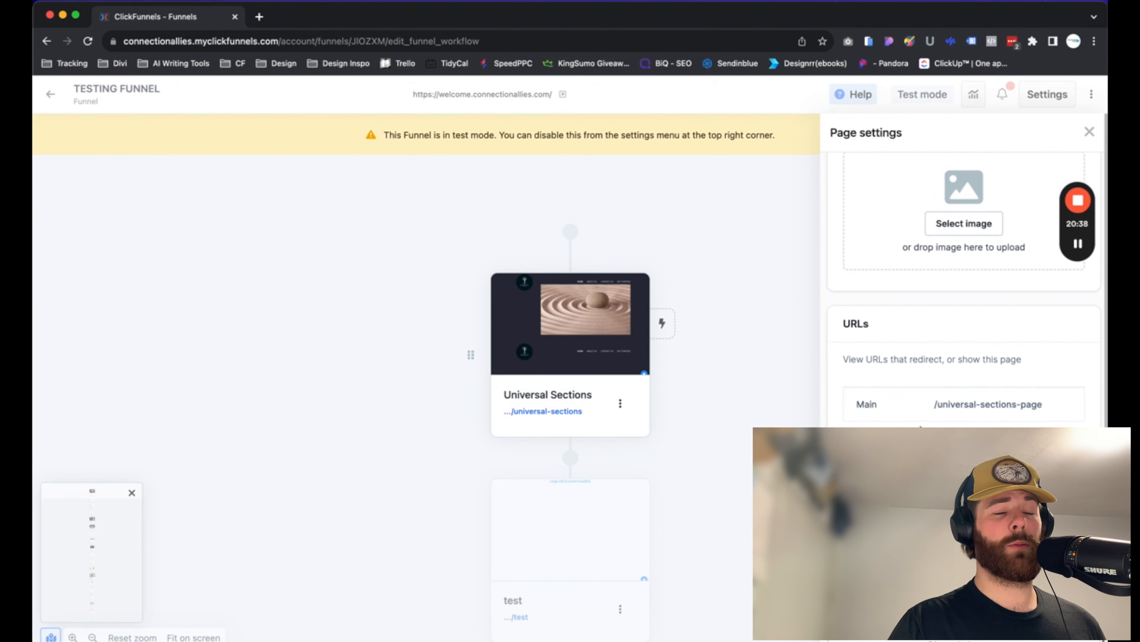
pyautogui.scroll(-5, 920, 425)
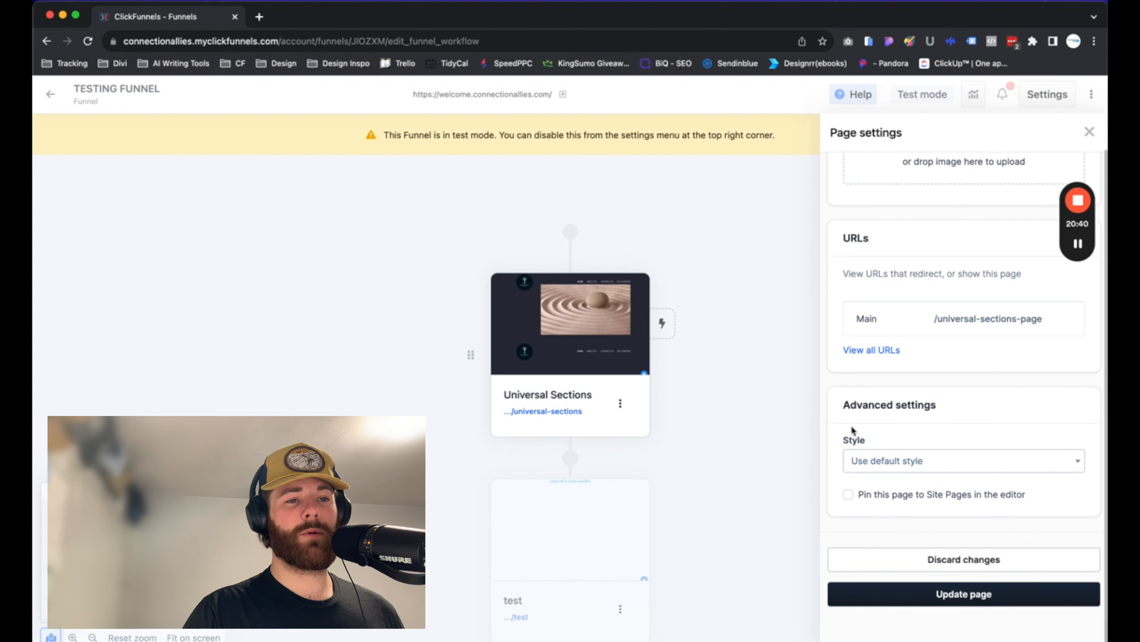
pyautogui.scroll(1, 851, 430)
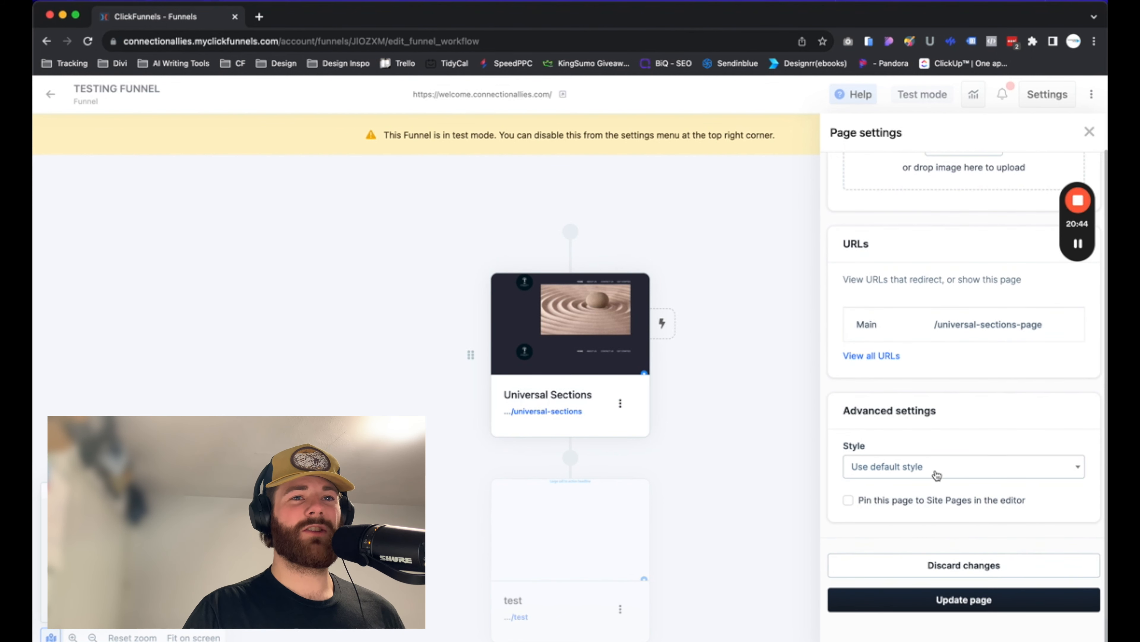
pyautogui.click(1060, 472)
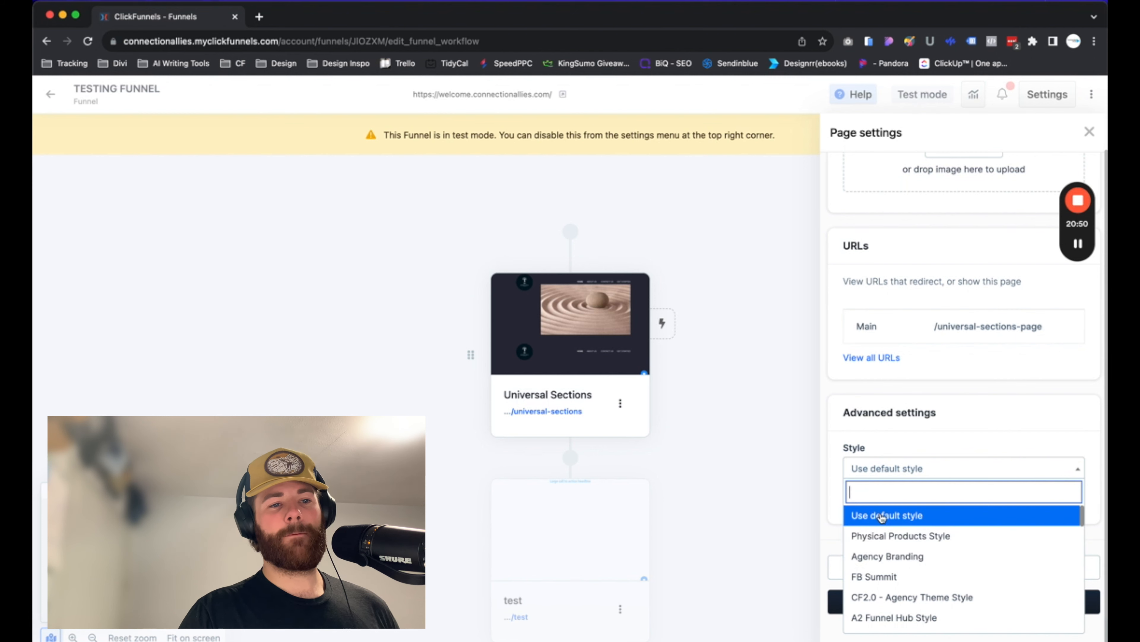
pyautogui.scroll(5, 862, 532)
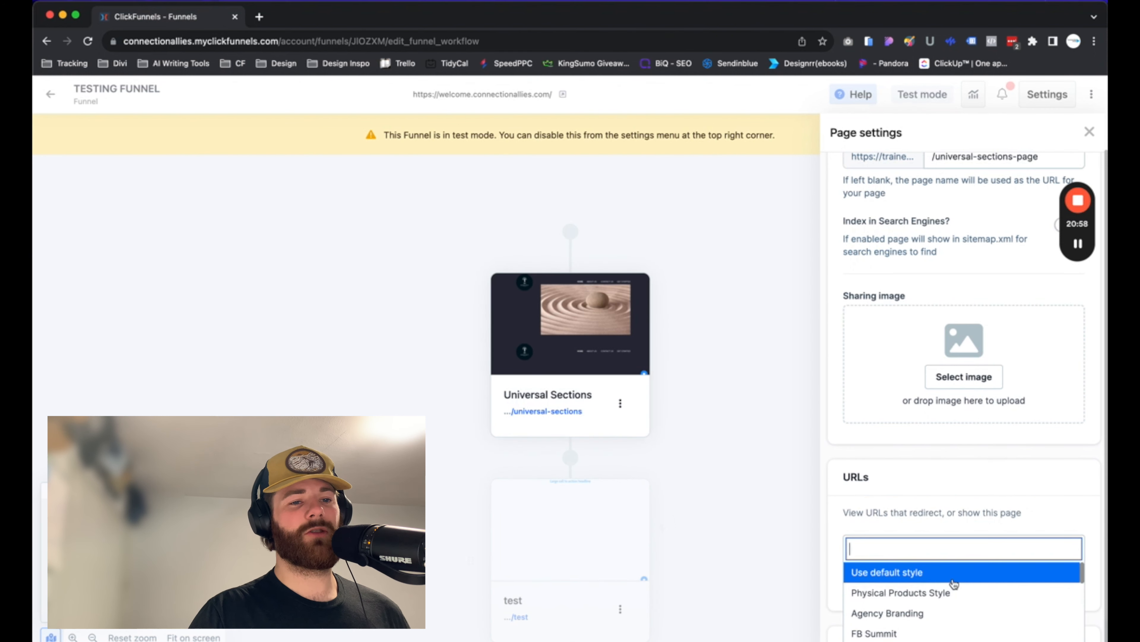
pyautogui.click(883, 578)
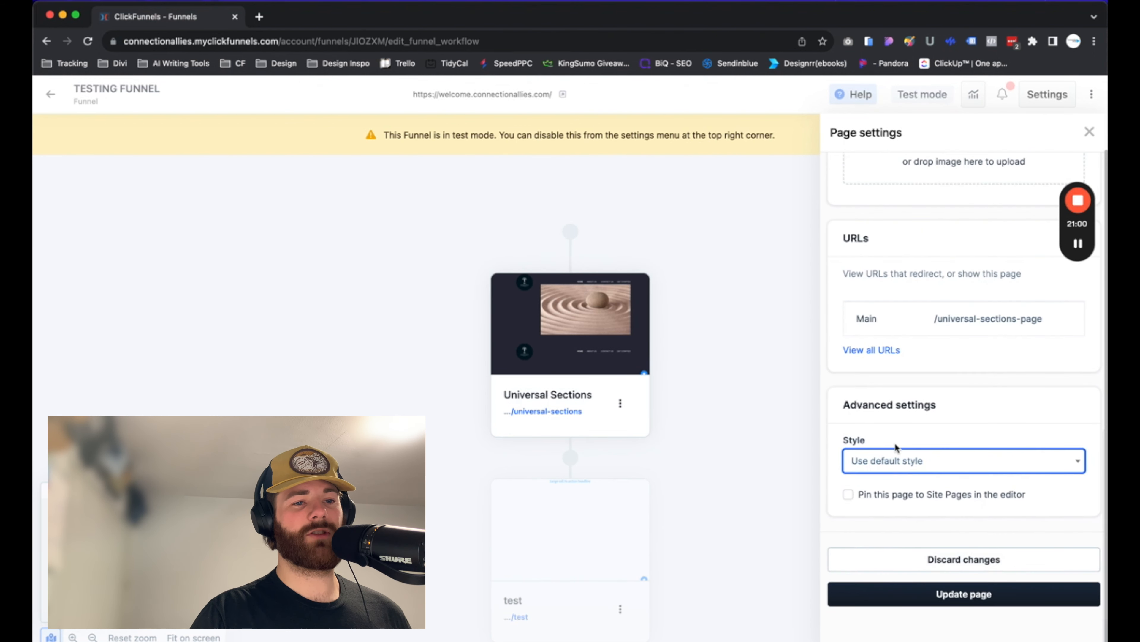
pyautogui.click(788, 405)
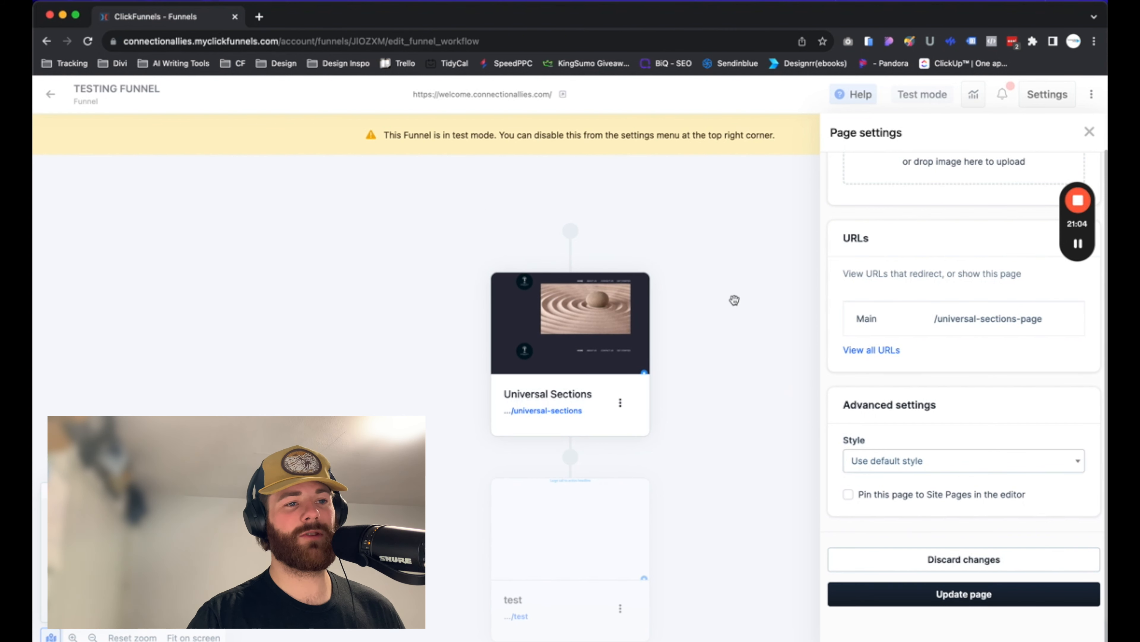
pyautogui.click(1089, 132)
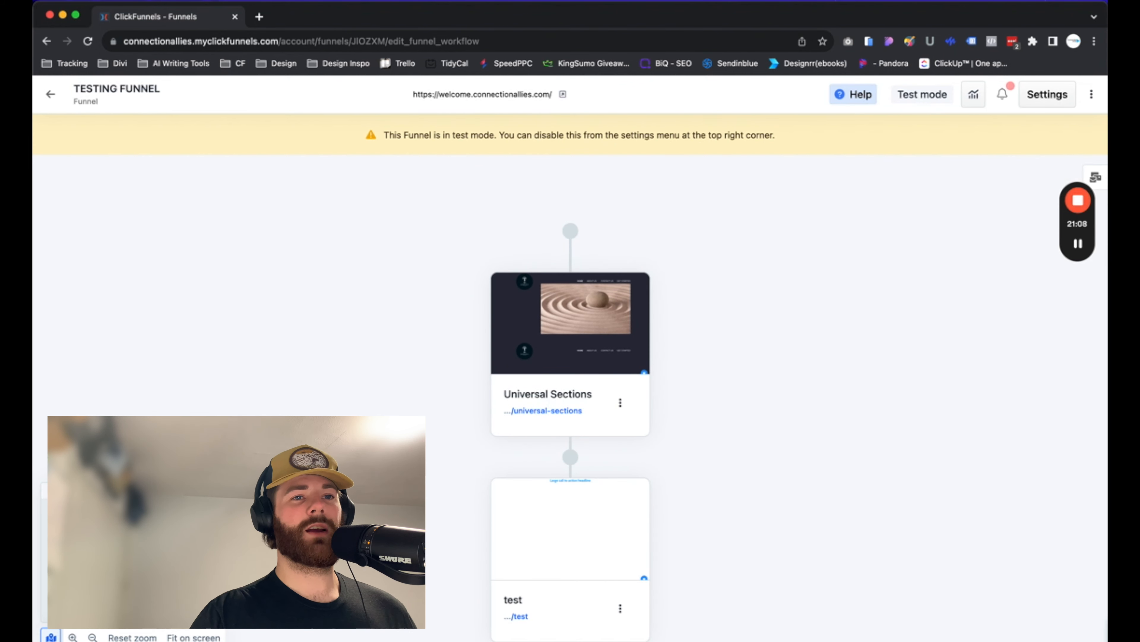
# Open the New Course Test course settings and browse the Style options under Advanced Settings, then close the panel
pyautogui.scroll(-5, 769, 338)
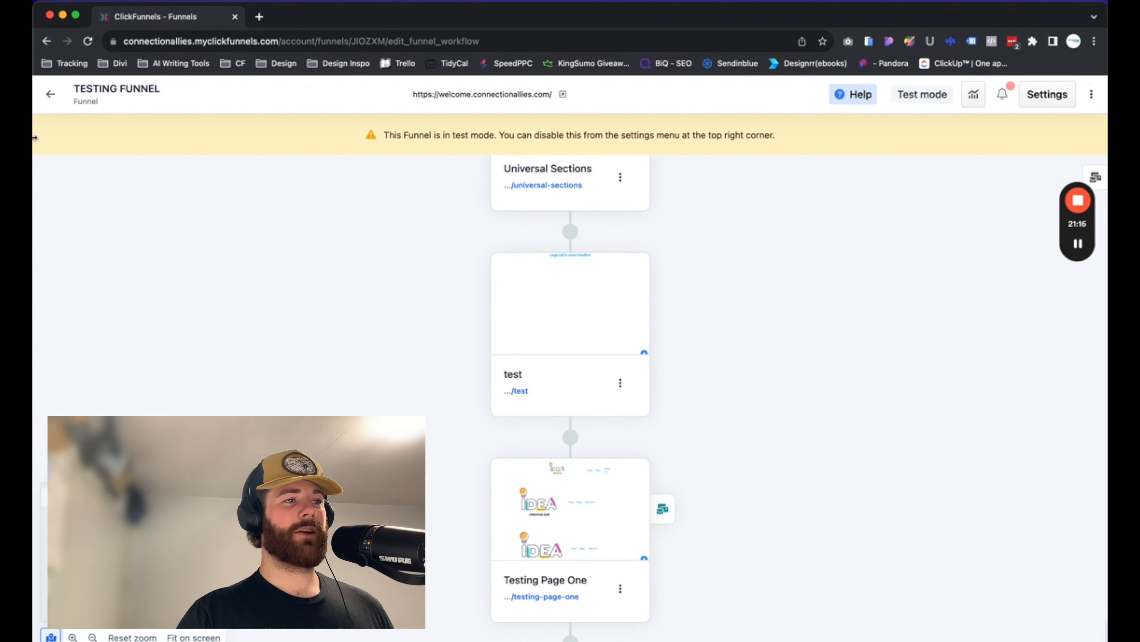
pyautogui.click(50, 94)
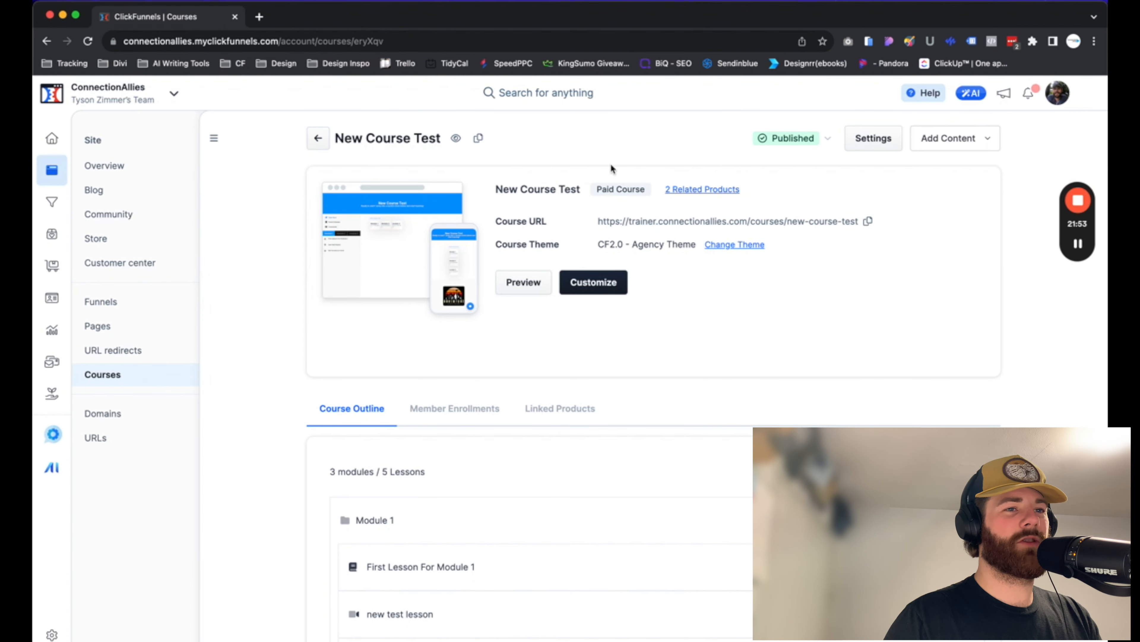
pyautogui.click(883, 146)
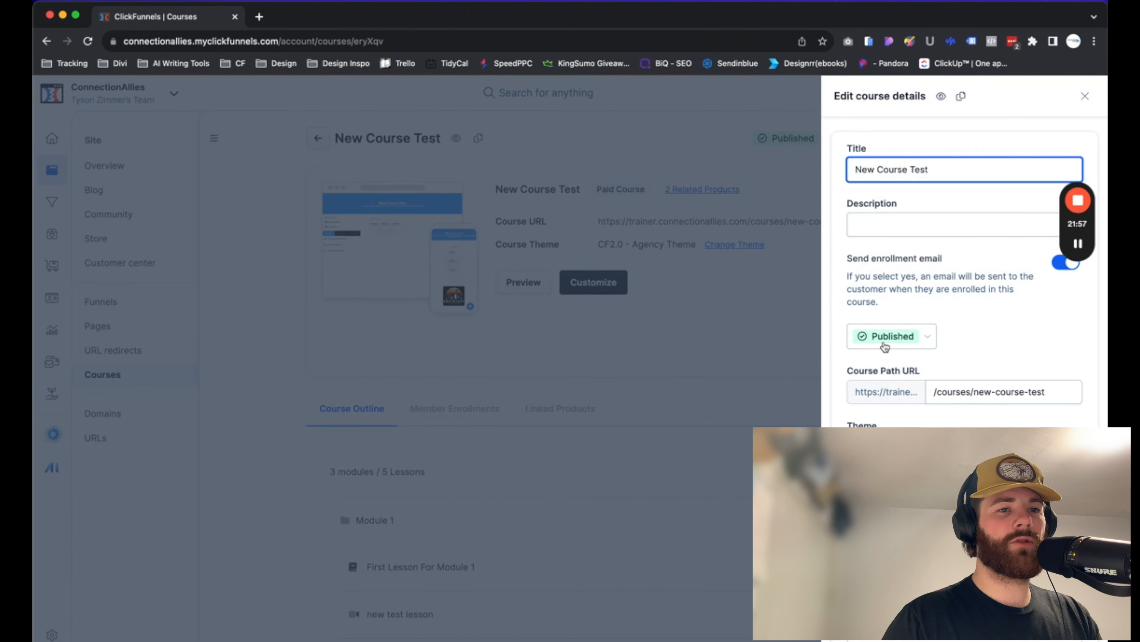
pyautogui.scroll(-5, 882, 351)
pyautogui.scroll(-10, 885, 342)
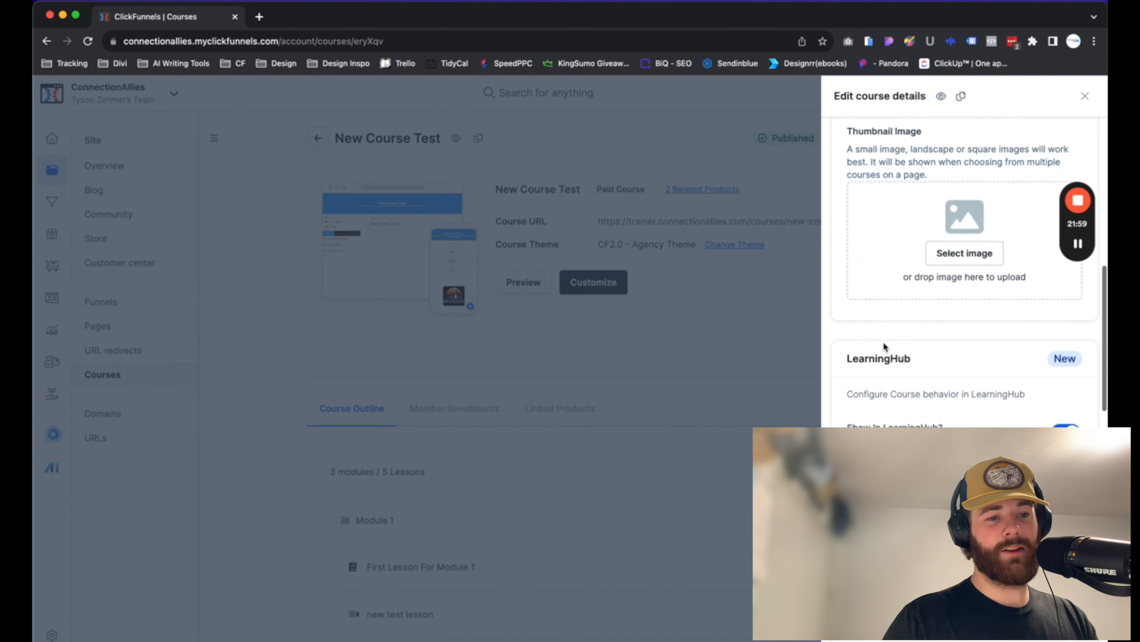
pyautogui.scroll(-6, 883, 341)
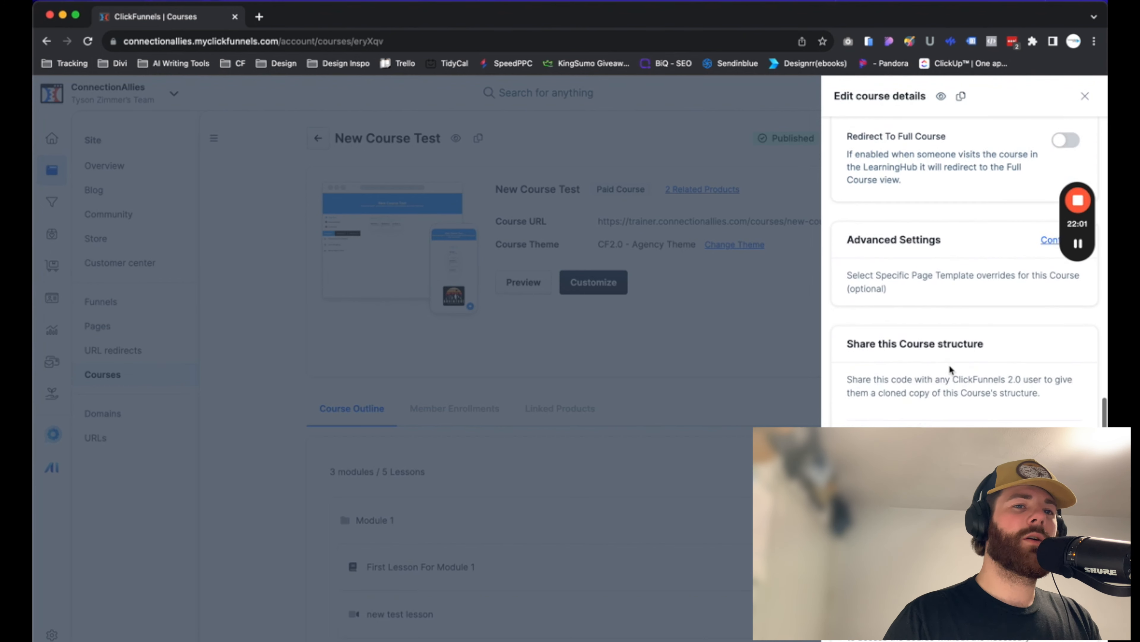
pyautogui.click(1047, 195)
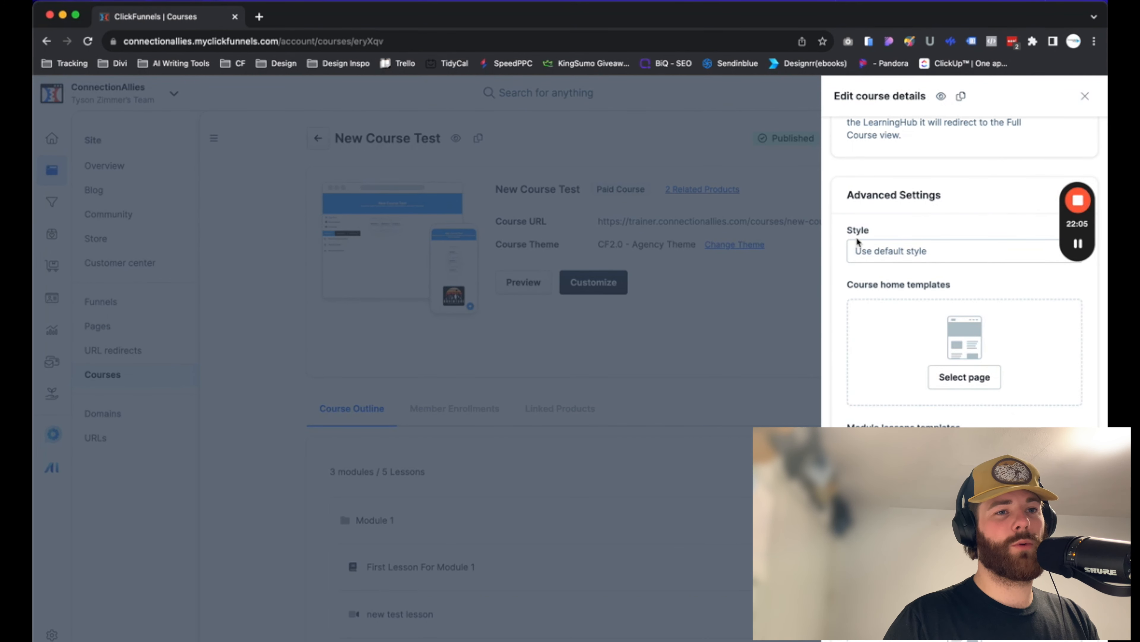
pyautogui.click(911, 251)
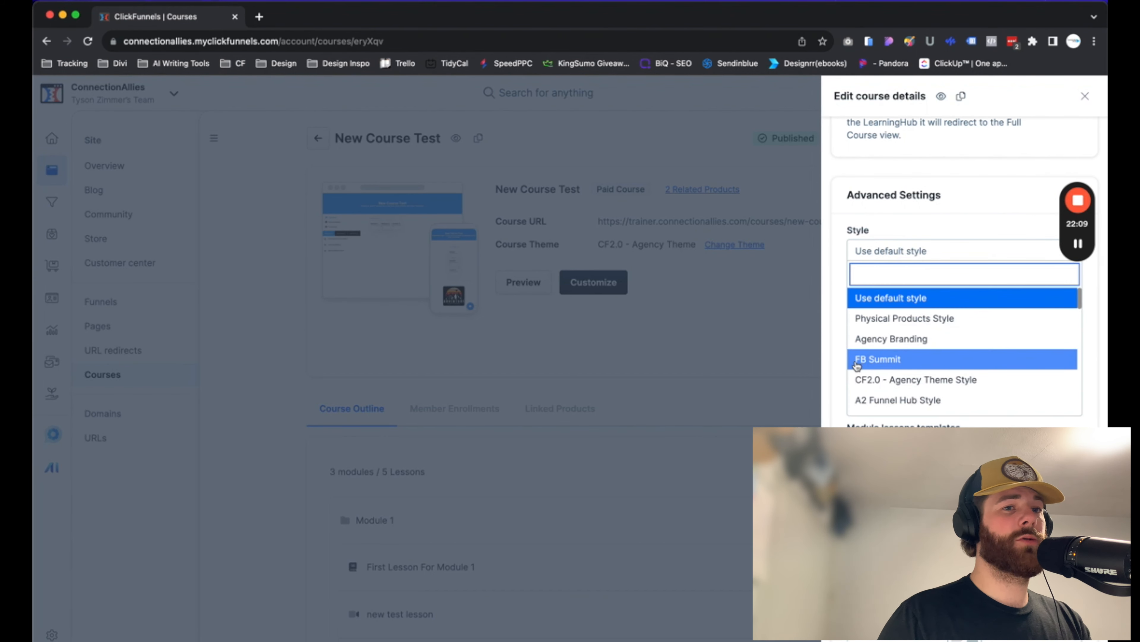
pyautogui.scroll(-2, 861, 362)
pyautogui.scroll(2, 862, 362)
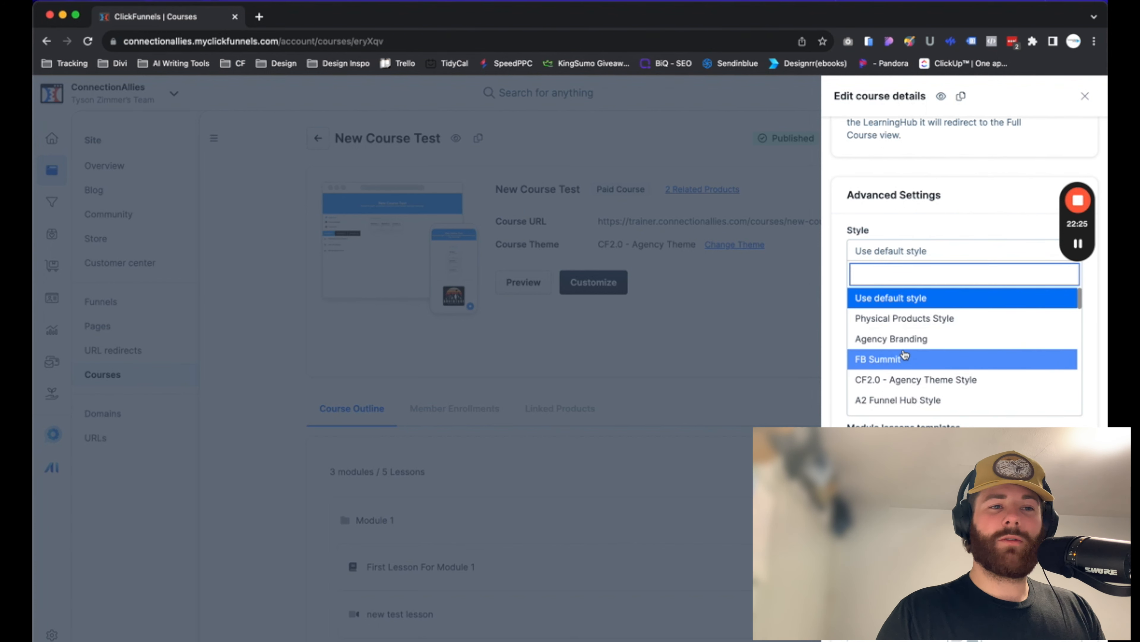
pyautogui.scroll(-10, 905, 357)
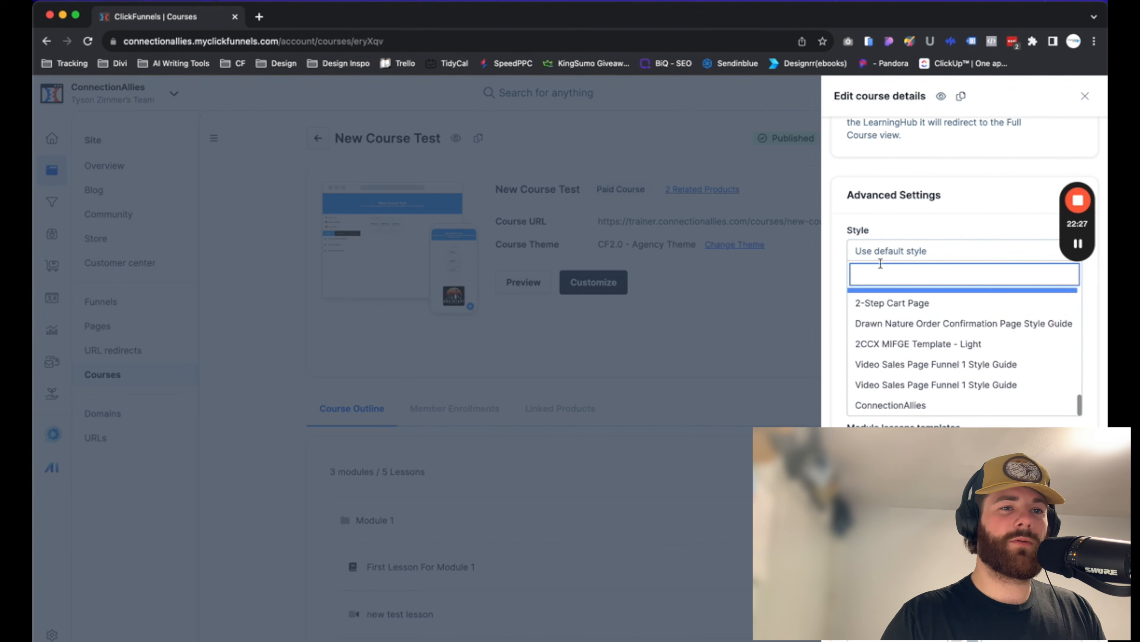
pyautogui.click(829, 229)
pyautogui.scroll(-15, 897, 345)
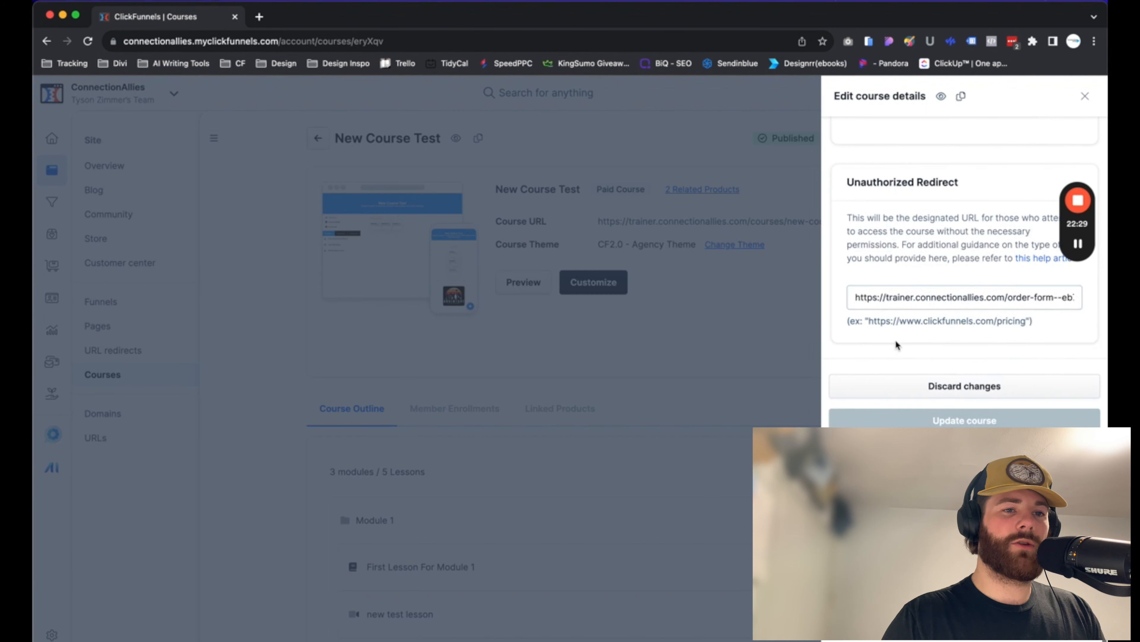
pyautogui.scroll(2, 896, 346)
pyautogui.click(782, 296)
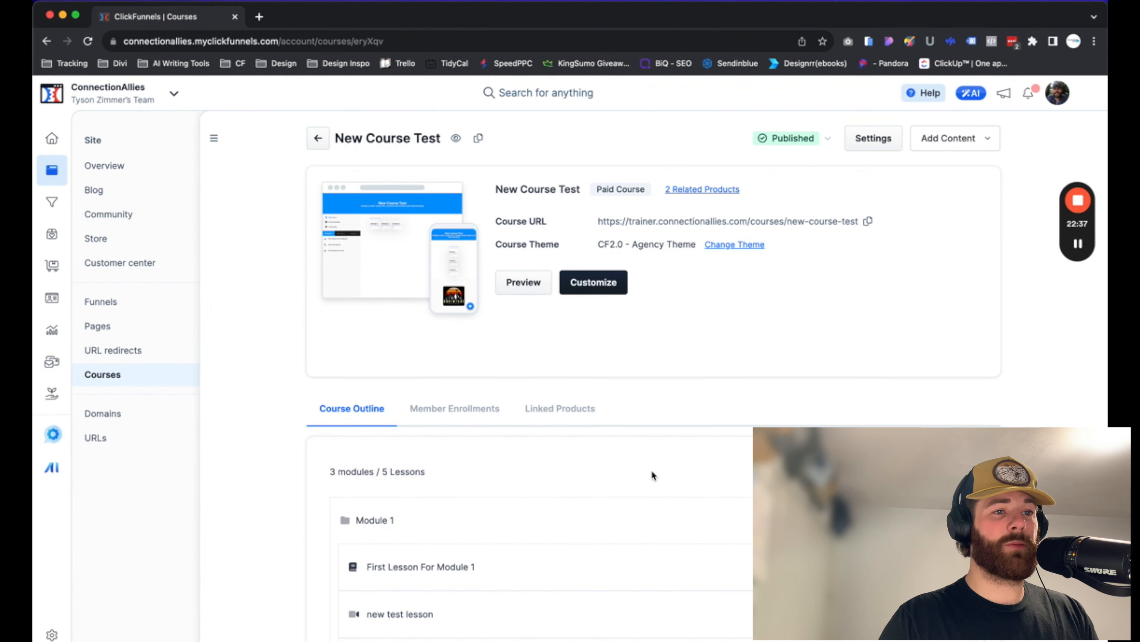
# Edit Module 1 and expand its Advanced Settings to inspect the Style option, then close the panel
pyautogui.scroll(-3, 645, 458)
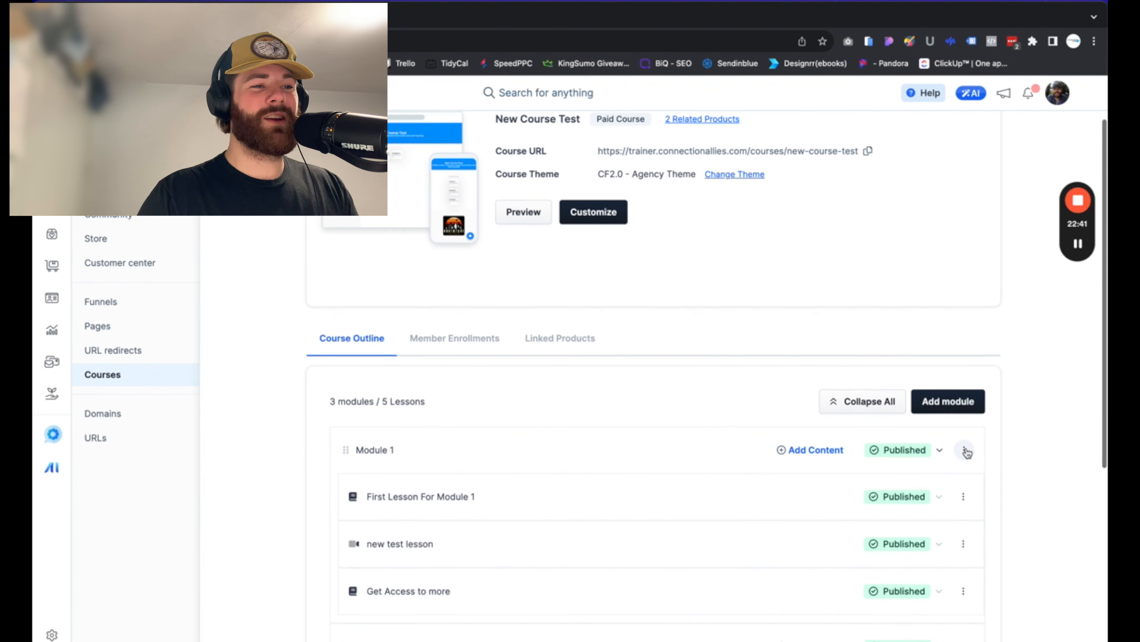
pyautogui.scroll(-1, 969, 470)
pyautogui.scroll(-1, 968, 454)
pyautogui.click(966, 450)
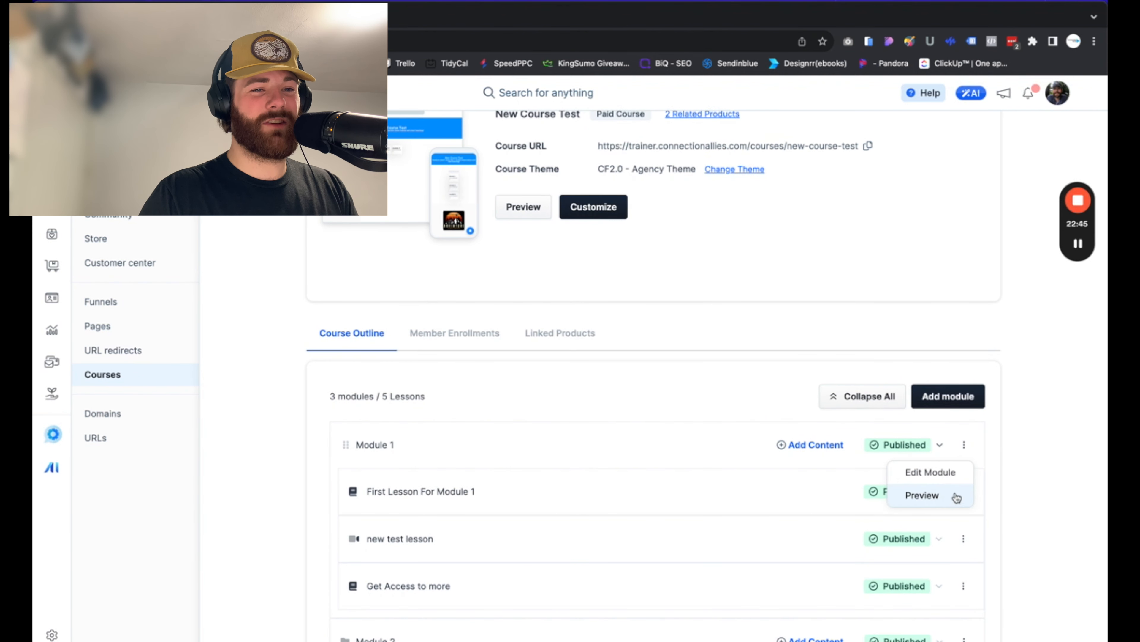
pyautogui.click(947, 477)
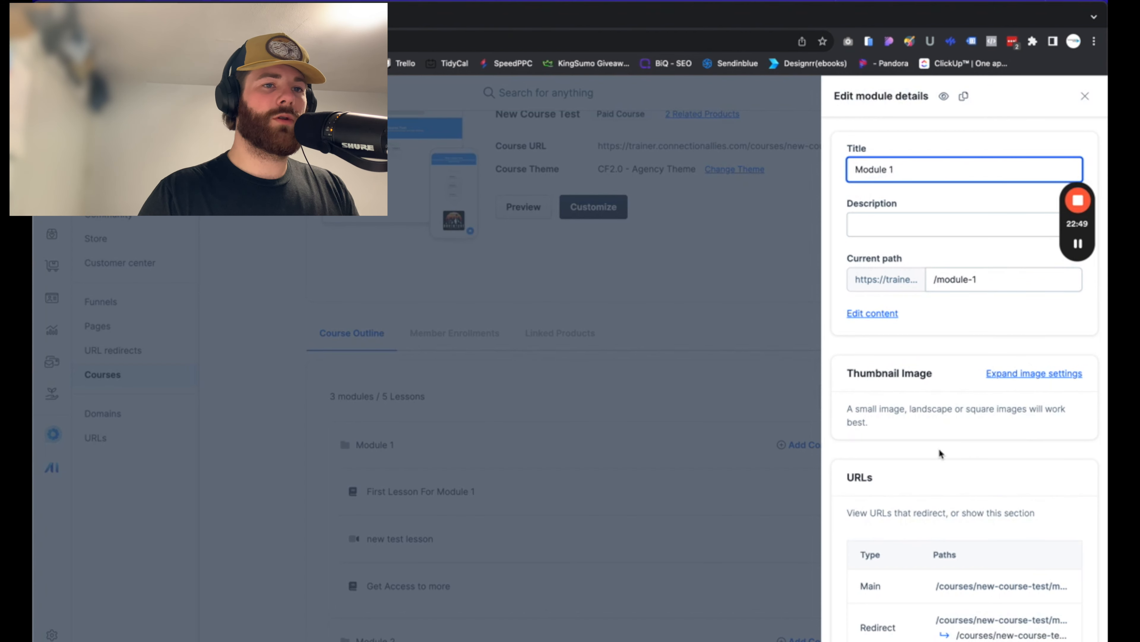
pyautogui.scroll(-10, 940, 449)
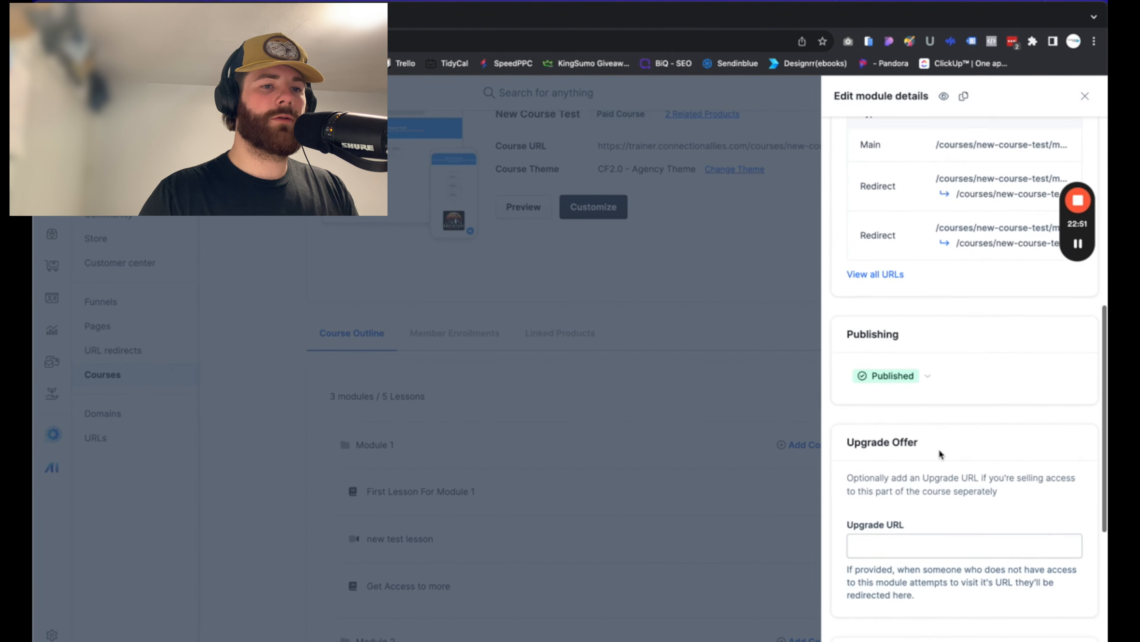
pyautogui.scroll(-6, 939, 449)
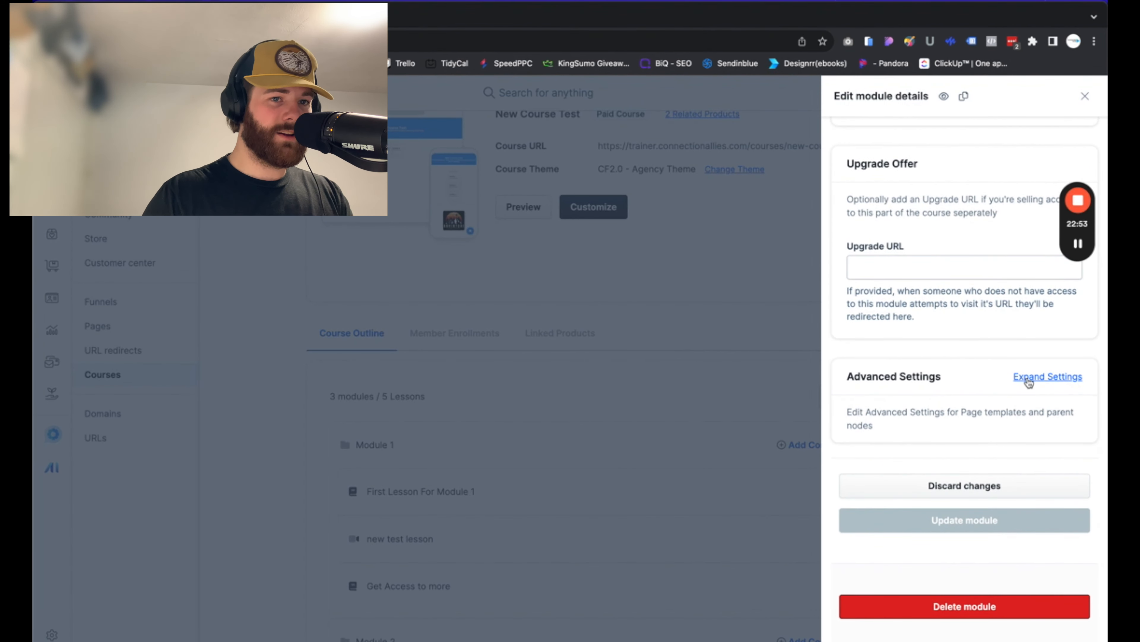
pyautogui.click(1029, 380)
pyautogui.scroll(-2, 961, 430)
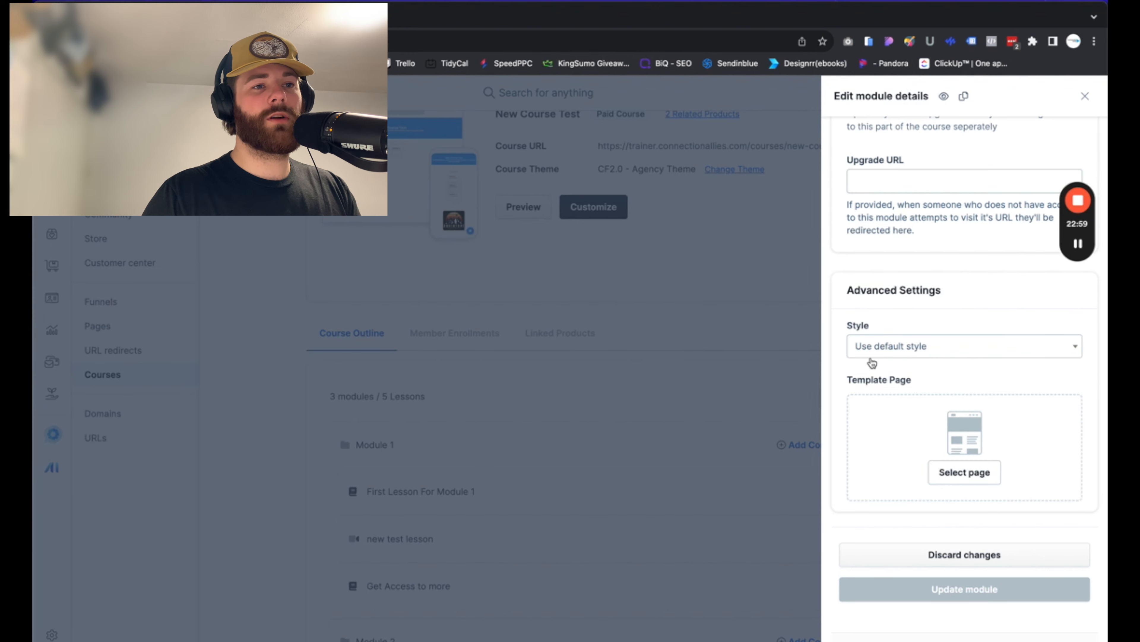
pyautogui.click(754, 224)
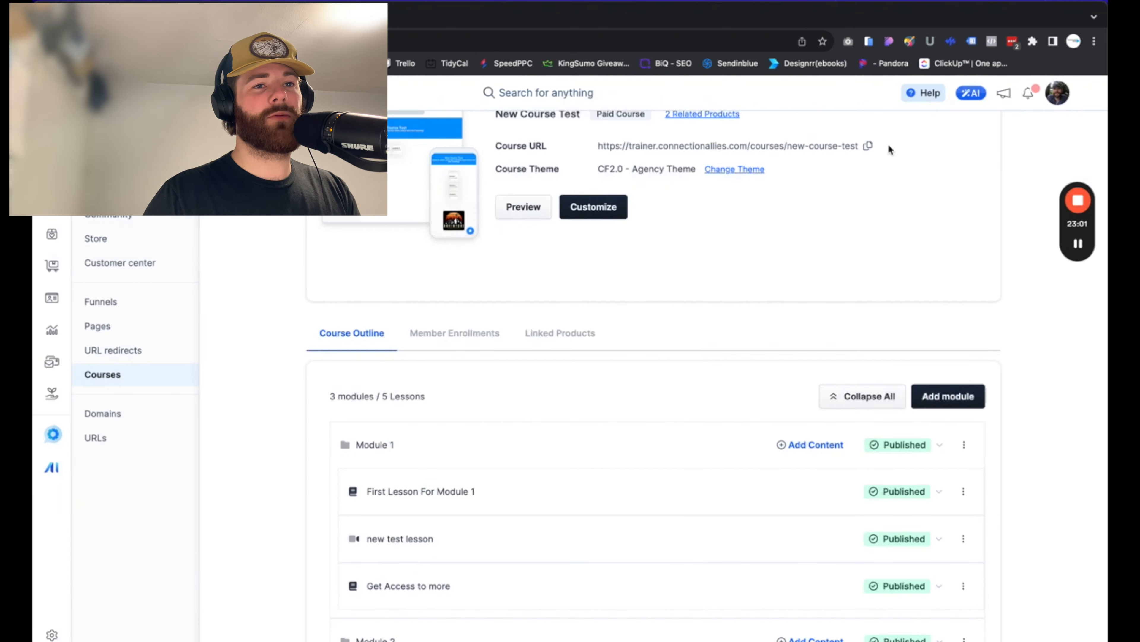
# Edit the lesson First Lesson For Module 1 and expand its Advanced Settings to inspect the Style option, then close it
pyautogui.scroll(-1, 880, 198)
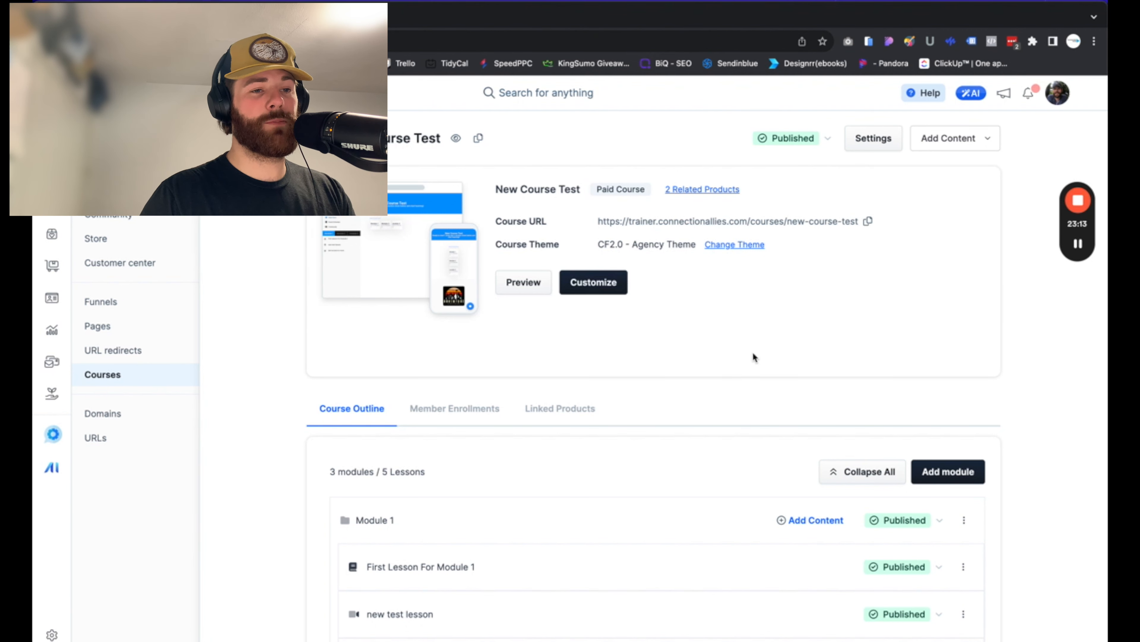
pyautogui.scroll(-3, 754, 357)
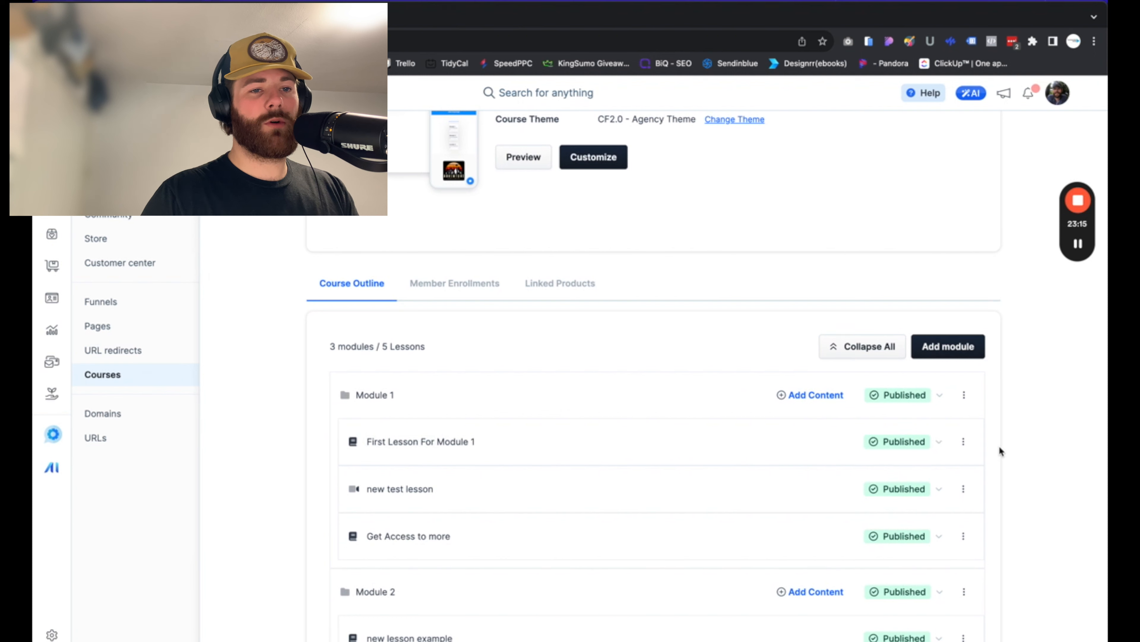
pyautogui.click(963, 442)
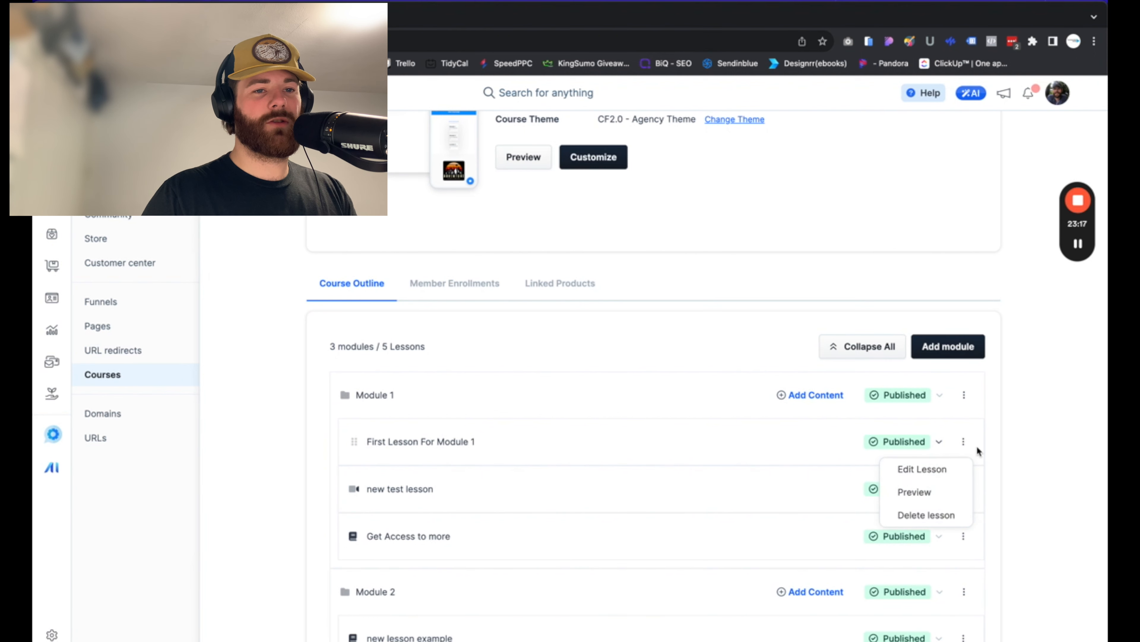
pyautogui.click(937, 477)
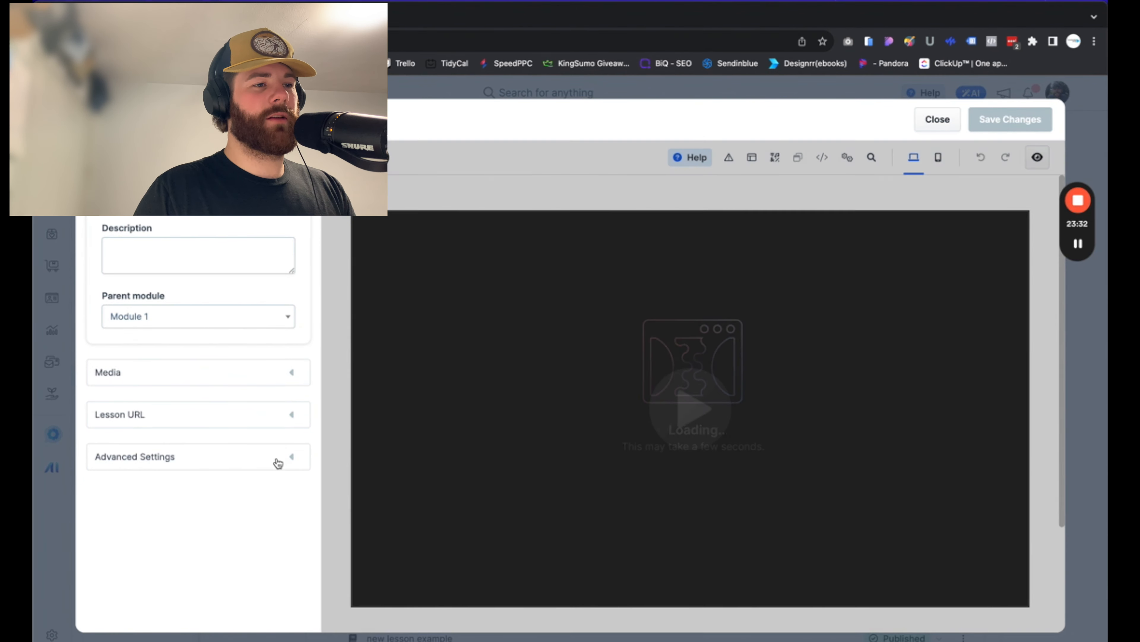
pyautogui.click(289, 459)
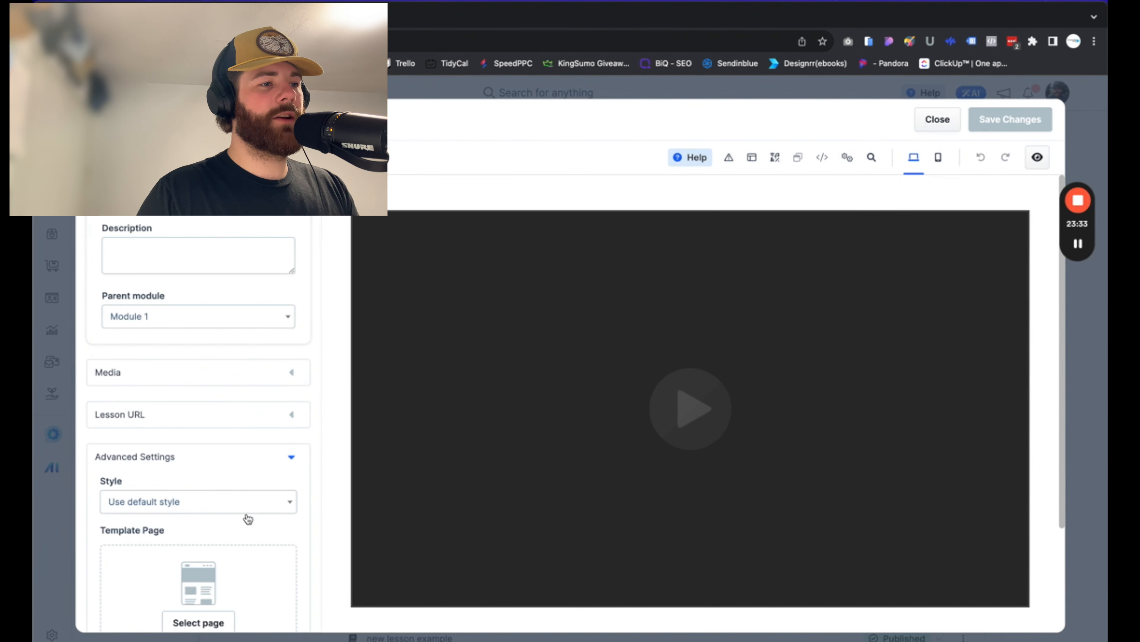
pyautogui.scroll(-2, 245, 516)
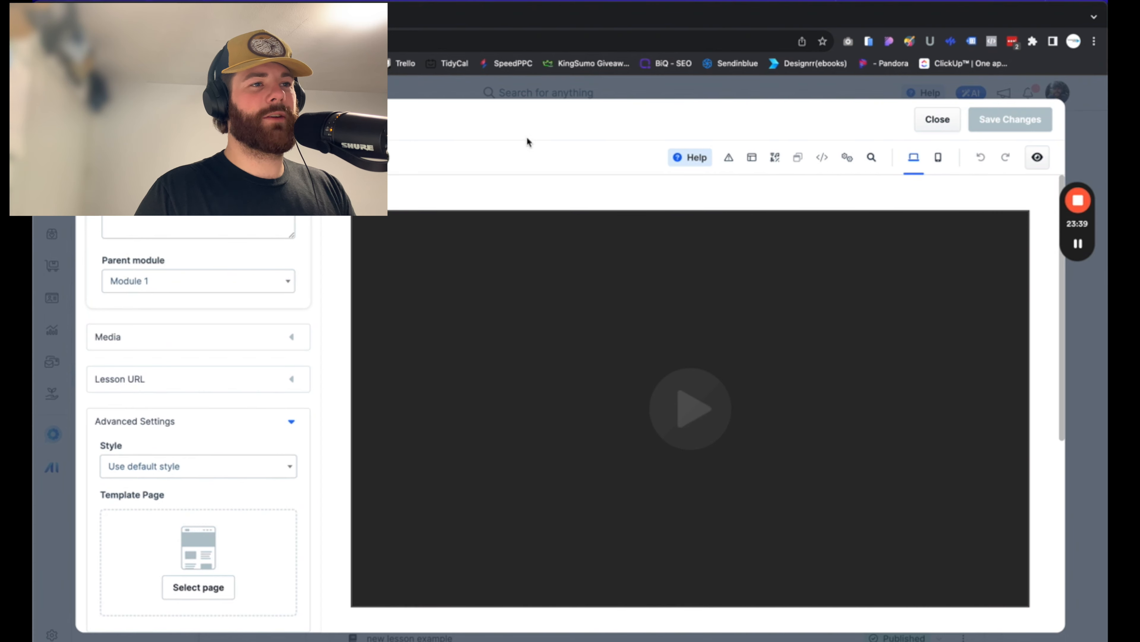
pyautogui.click(932, 120)
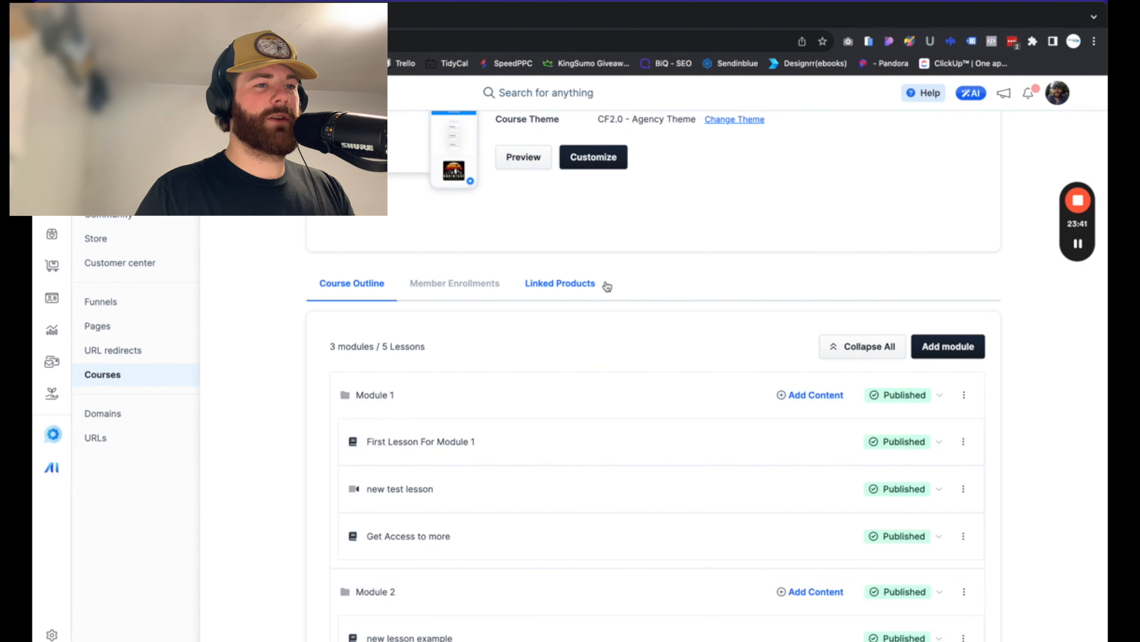
pyautogui.scroll(2, 603, 285)
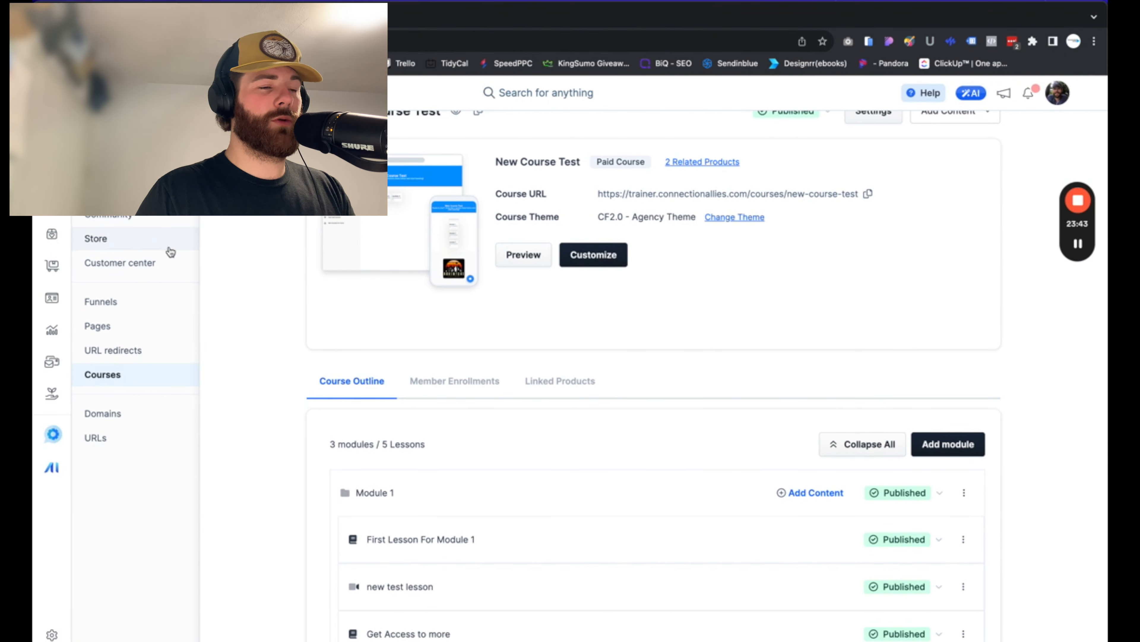